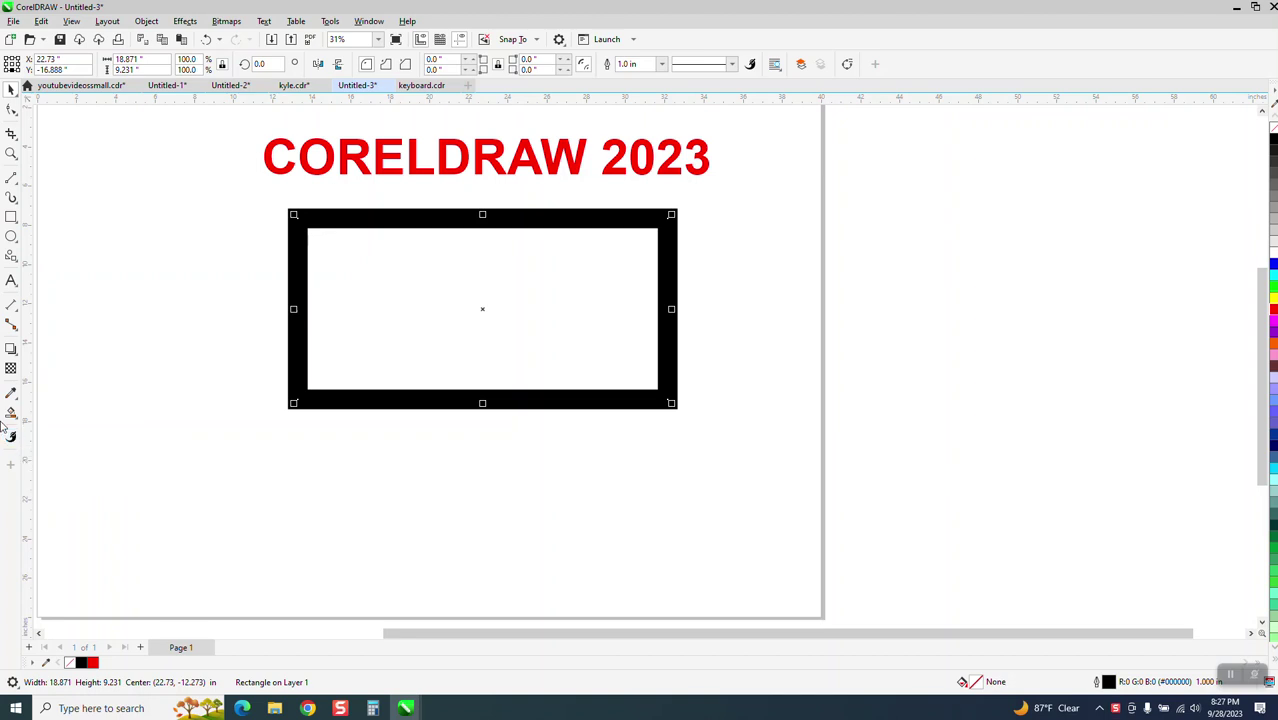
# Start the Variable Outline tool on the black rectangle, show the object properties and place an outline node at its upper-left corner
pyautogui.click(11, 436)
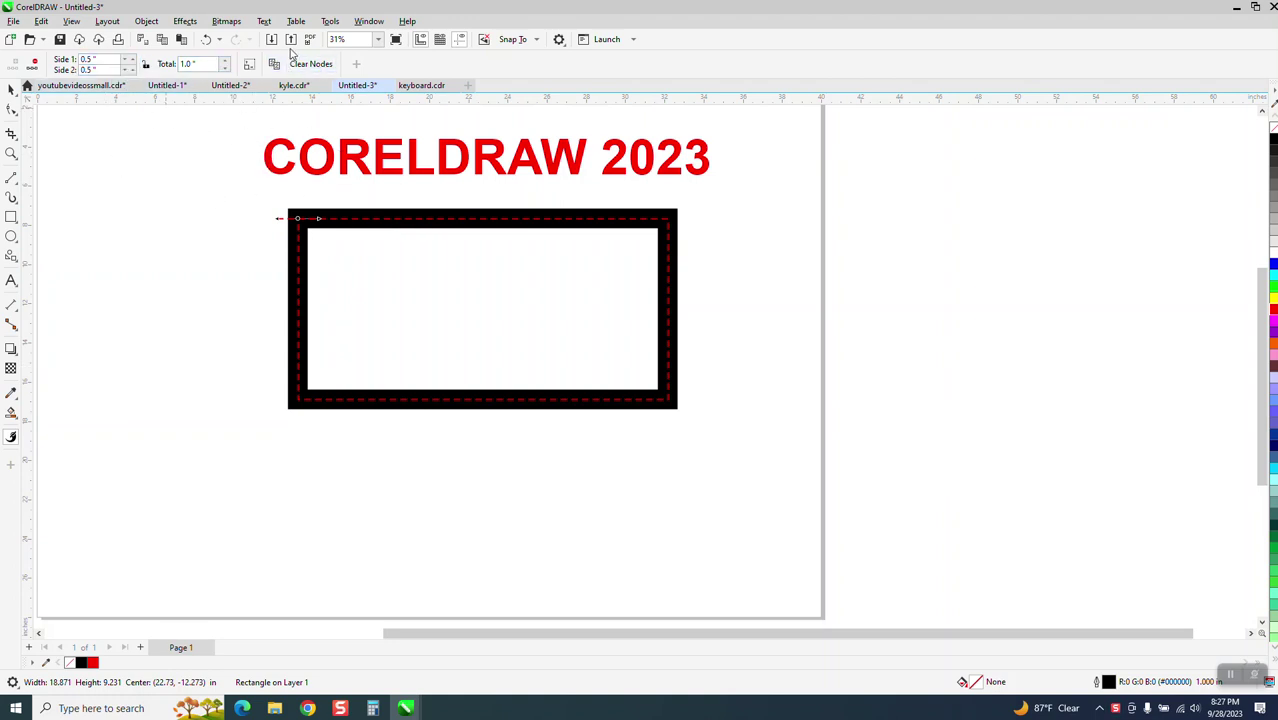
pyautogui.click(368, 21)
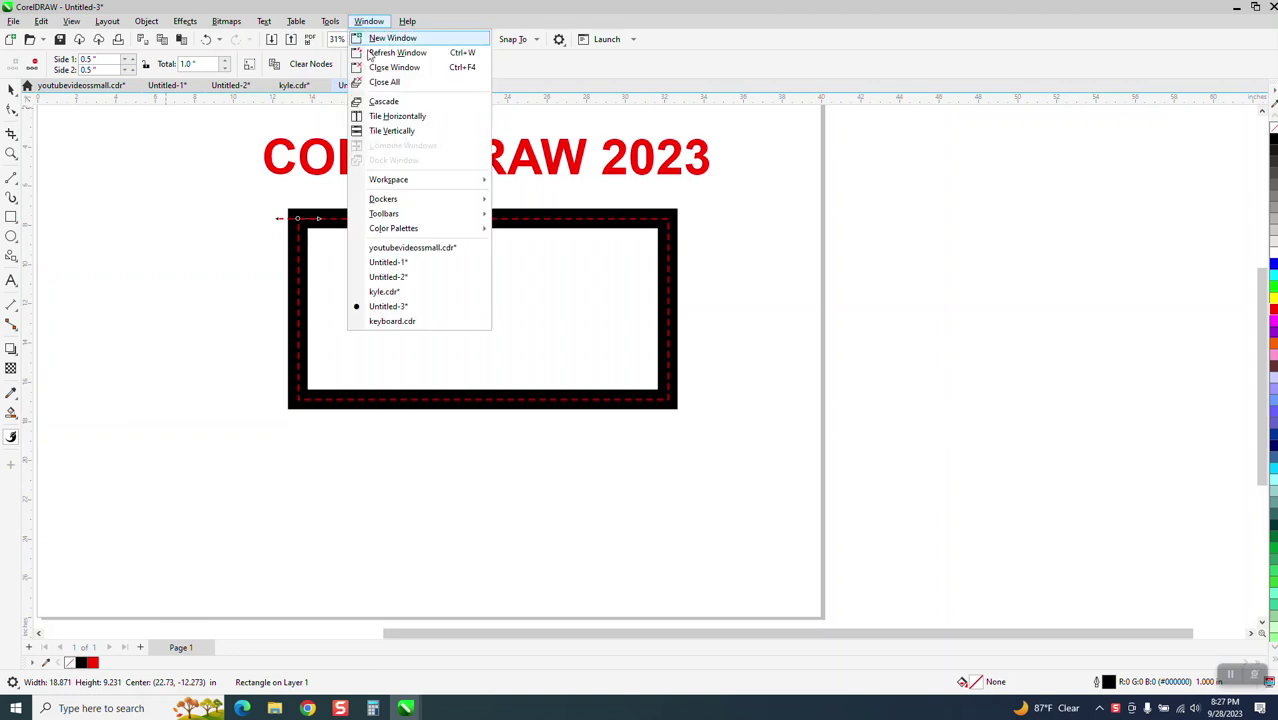
pyautogui.moveTo(390, 198)
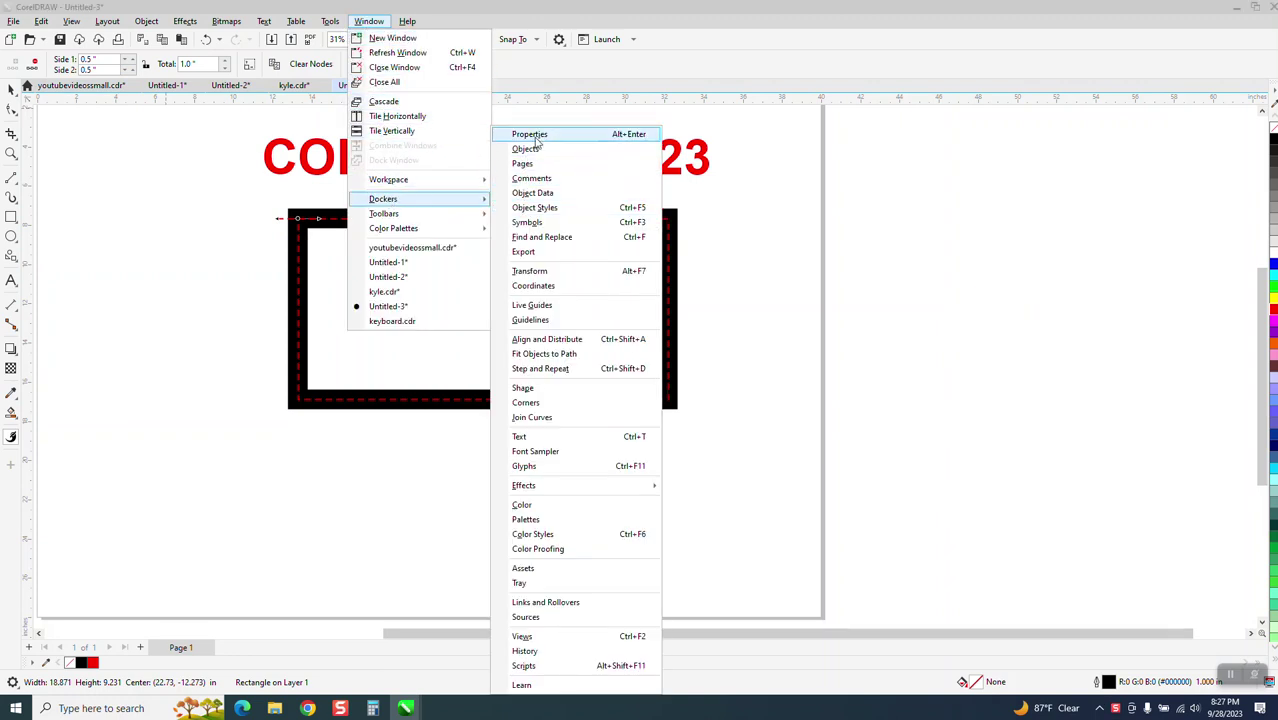
pyautogui.click(541, 136)
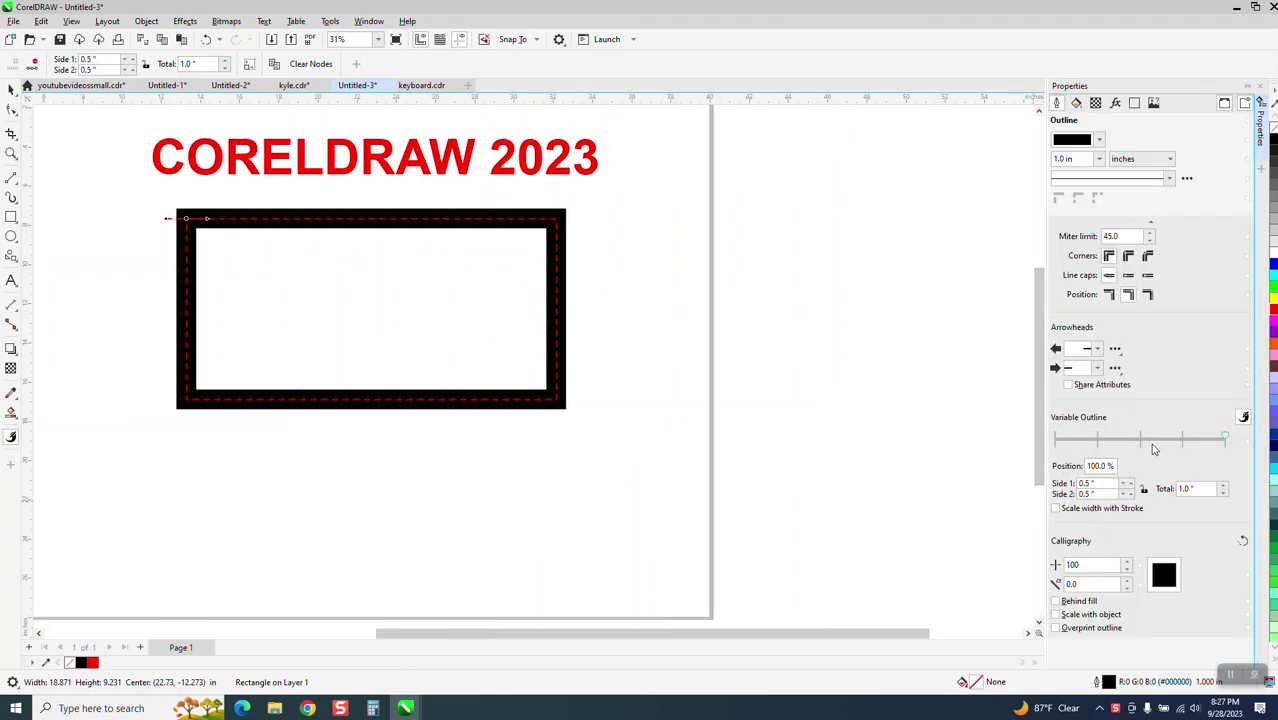
pyautogui.press('Escape')
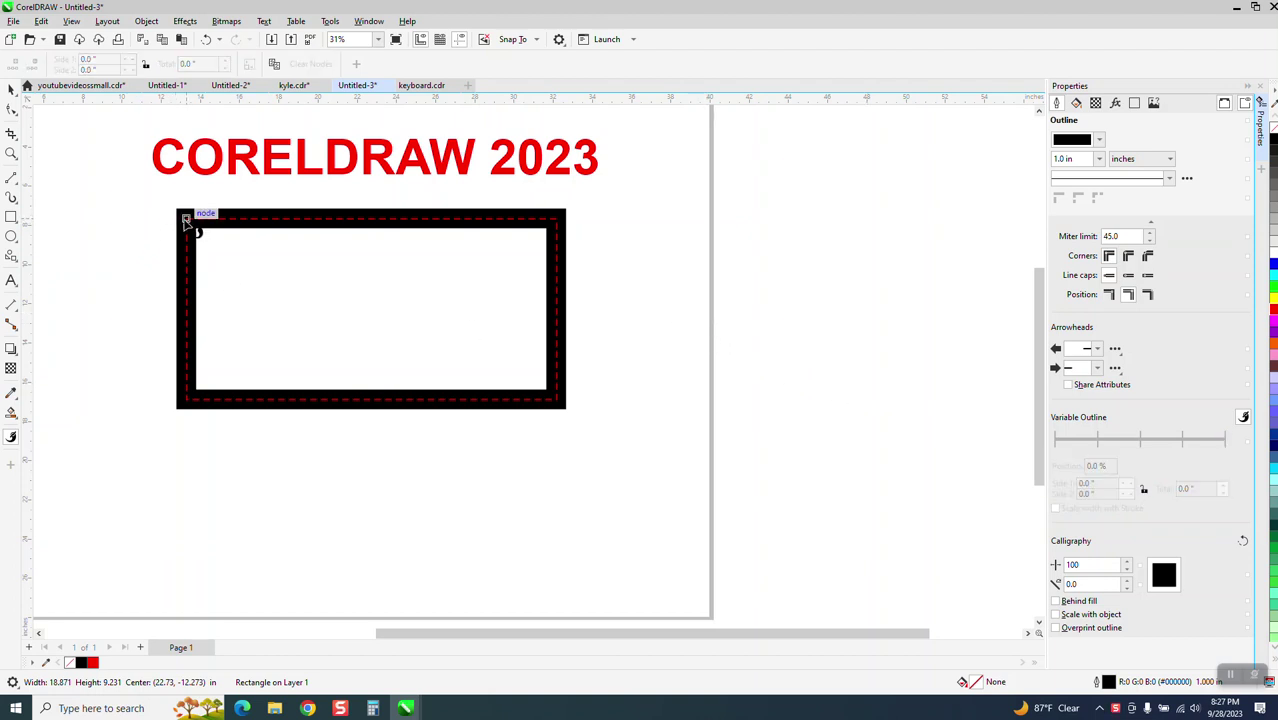
pyautogui.click(186, 220)
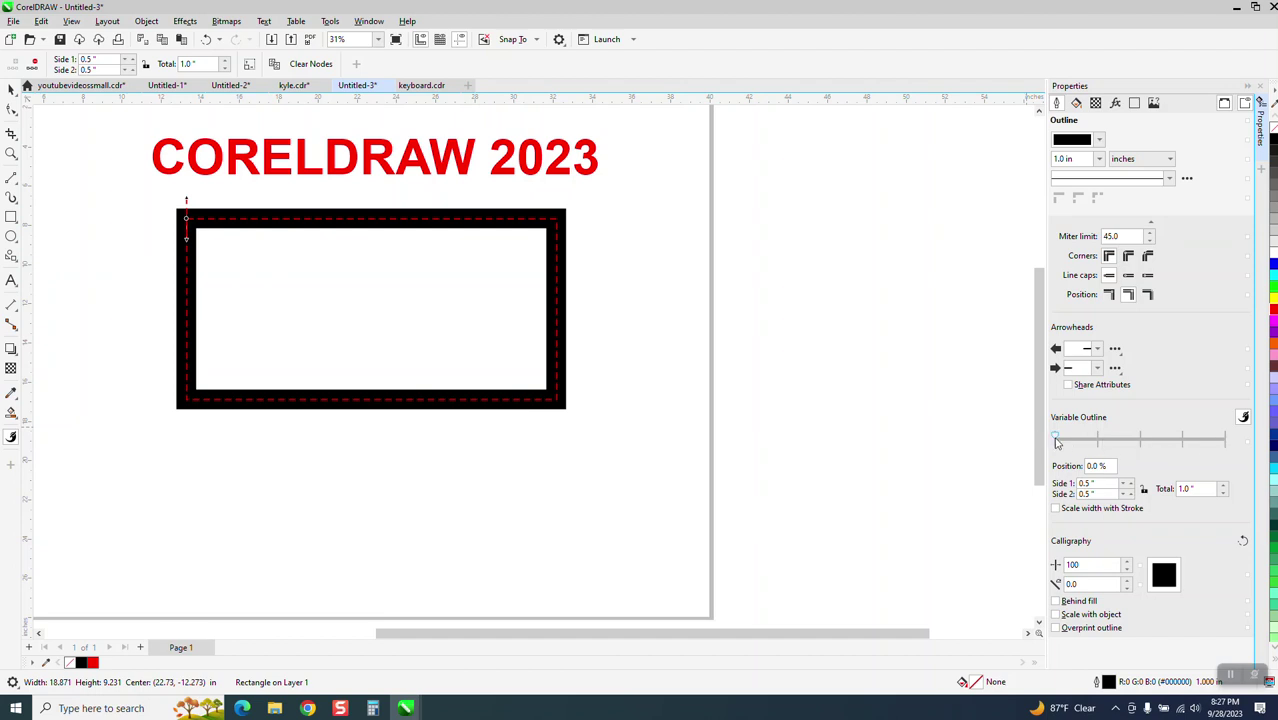
# Shift the variable outline node along the rectangle's path, trying 100% and 50% before placing it at 25.1%
pyautogui.click(1214, 440)
pyautogui.doubleClick(1108, 465)
pyautogui.write('100')
pyautogui.press('Return')
pyautogui.click(1137, 441)
pyautogui.write('50')
pyautogui.press('Return')
pyautogui.scroll(1, 1098, 448)
pyautogui.moveTo(1122, 443); pyautogui.dragTo(1097, 443)
# Try uneven outline widths at the node on the rectangle's upper edge, including side 1 at 0.64721" and side 2 at 0.0"
pyautogui.moveTo(463, 243); pyautogui.dragTo(461, 266)
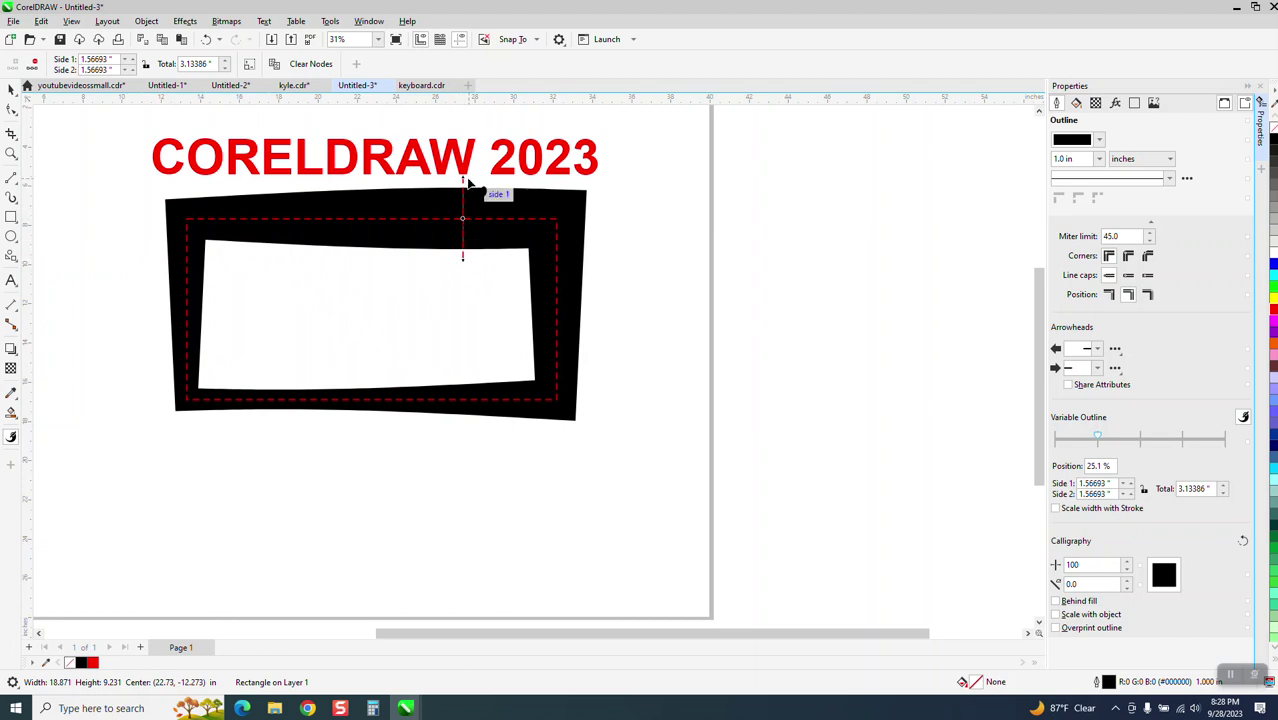
pyautogui.moveTo(466, 184); pyautogui.dragTo(463, 198)
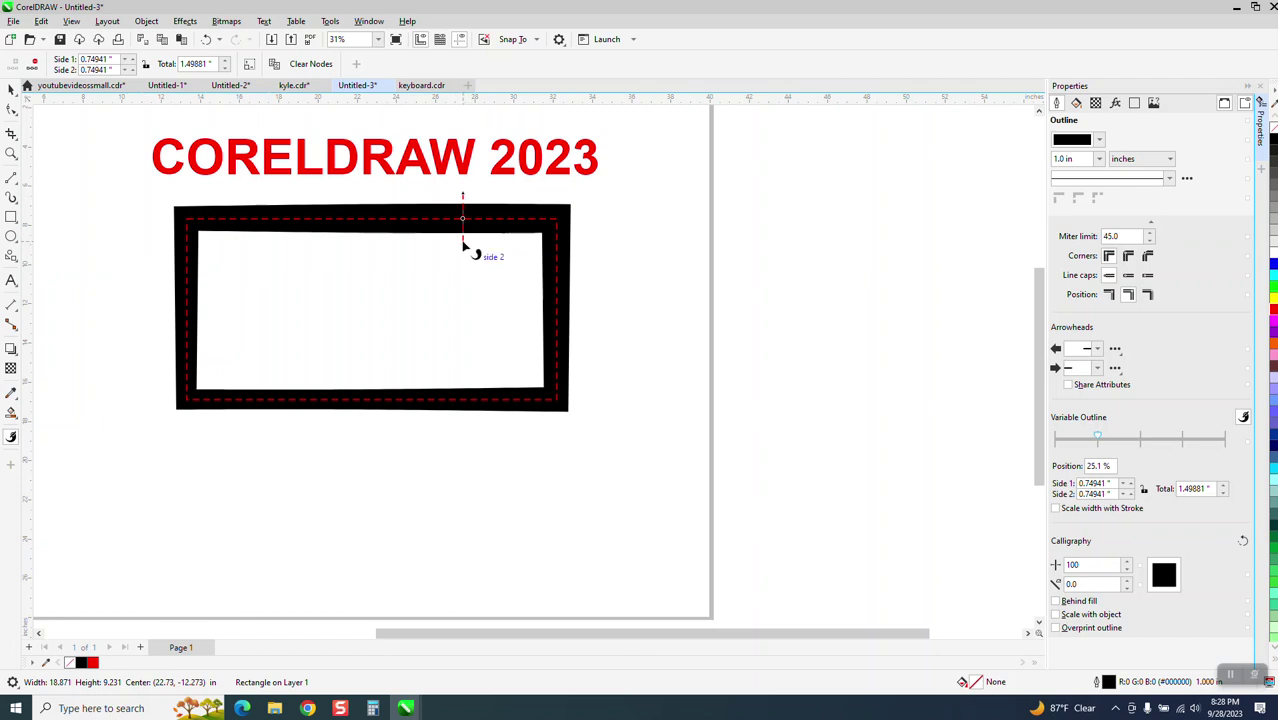
pyautogui.moveTo(463, 243)
pyautogui.mouseDown()
pyautogui.moveTo(462, 268)
pyautogui.moveTo(470, 225)
pyautogui.mouseUp()
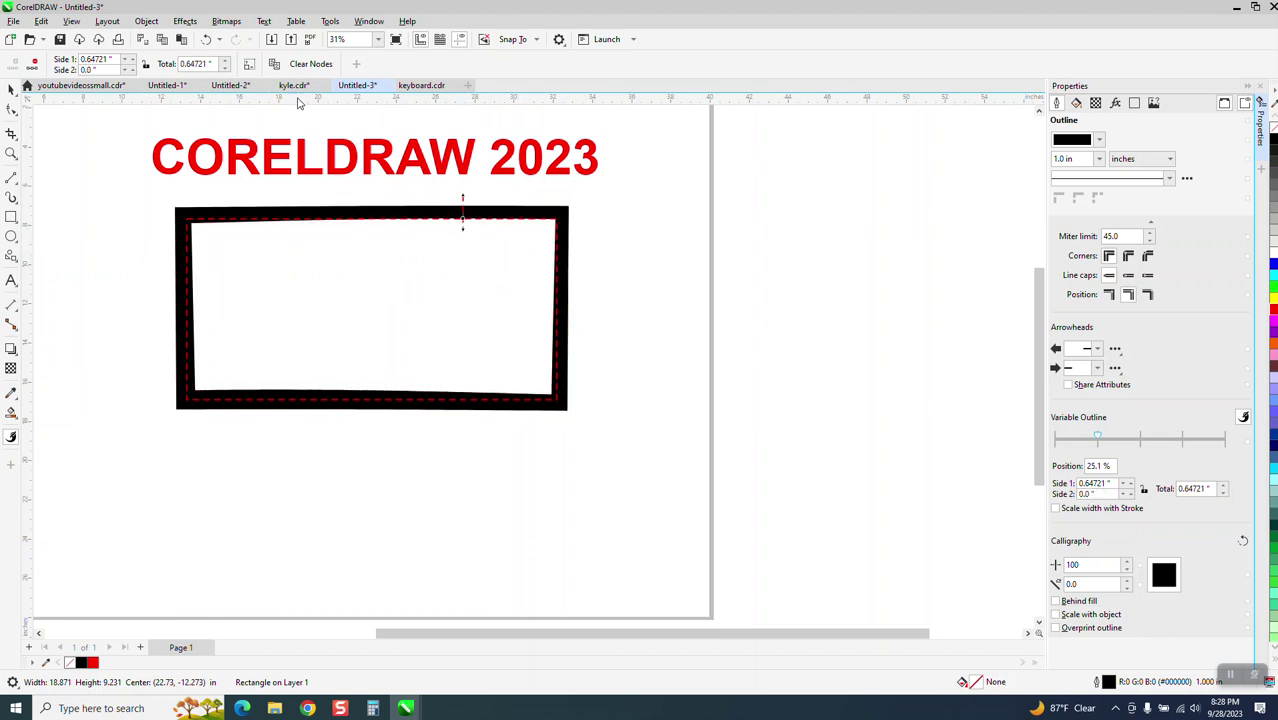
# Undo the trial width changes on the rectangle's variable outline
pyautogui.click(207, 40)
pyautogui.click(207, 40)
pyautogui.click(207, 40)
pyautogui.click(207, 40)
pyautogui.click(207, 40)
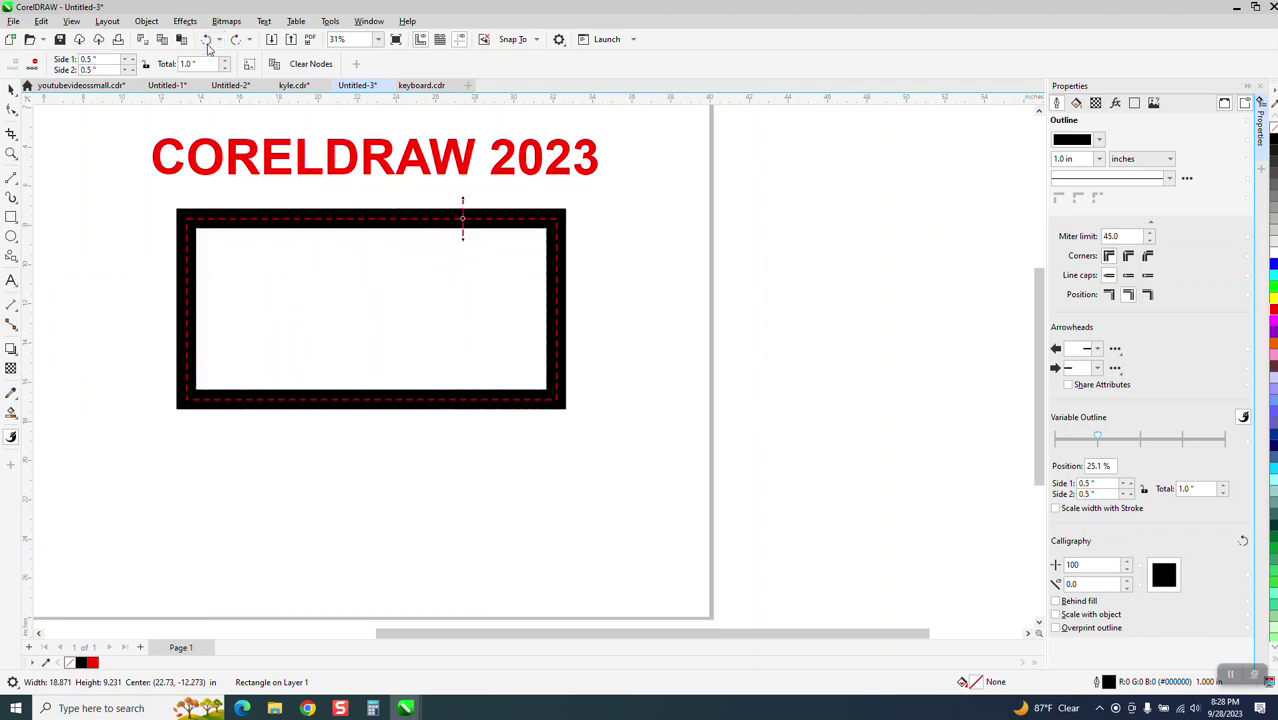
# Set side 1 of the variable outline node on the black rectangle to 2.0 inches
pyautogui.click(1084, 493)
pyautogui.moveTo(1110, 485); pyautogui.dragTo(1078, 484)
pyautogui.write('2')
pyautogui.press('Return')
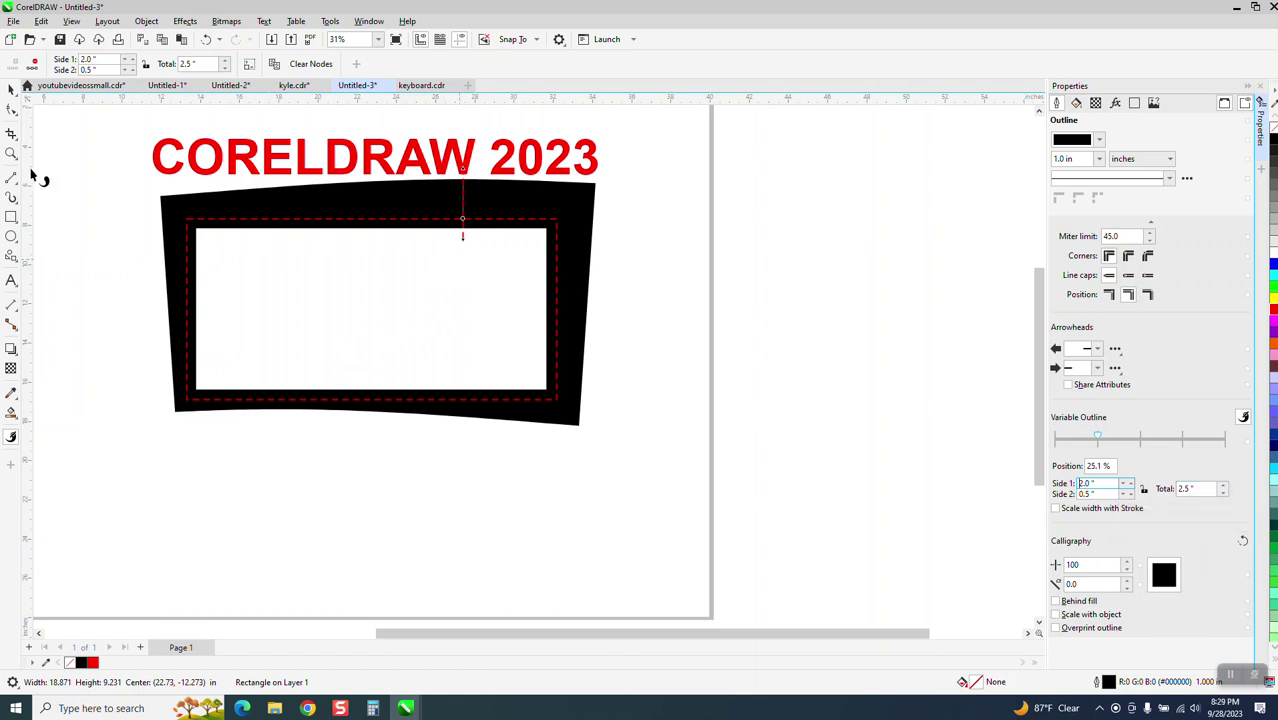
# Move the black frame farther down the page, away from the title, to about center 24.7, -16.7 inches
pyautogui.click(10, 88)
pyautogui.moveTo(400, 216); pyautogui.dragTo(498, 300)
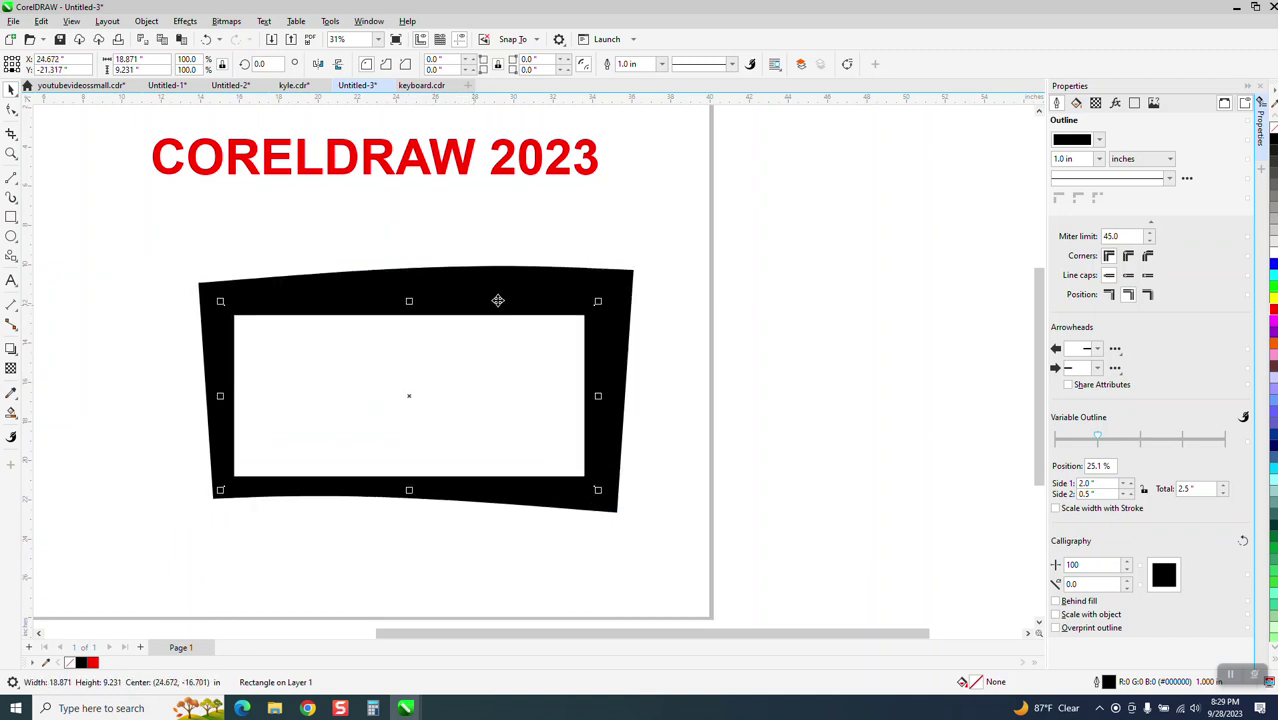
pyautogui.click(305, 266)
pyautogui.click(369, 294)
# Smart fill the black frame's interior with red and move the resulting shape to the right of the frame
pyautogui.click(10, 413)
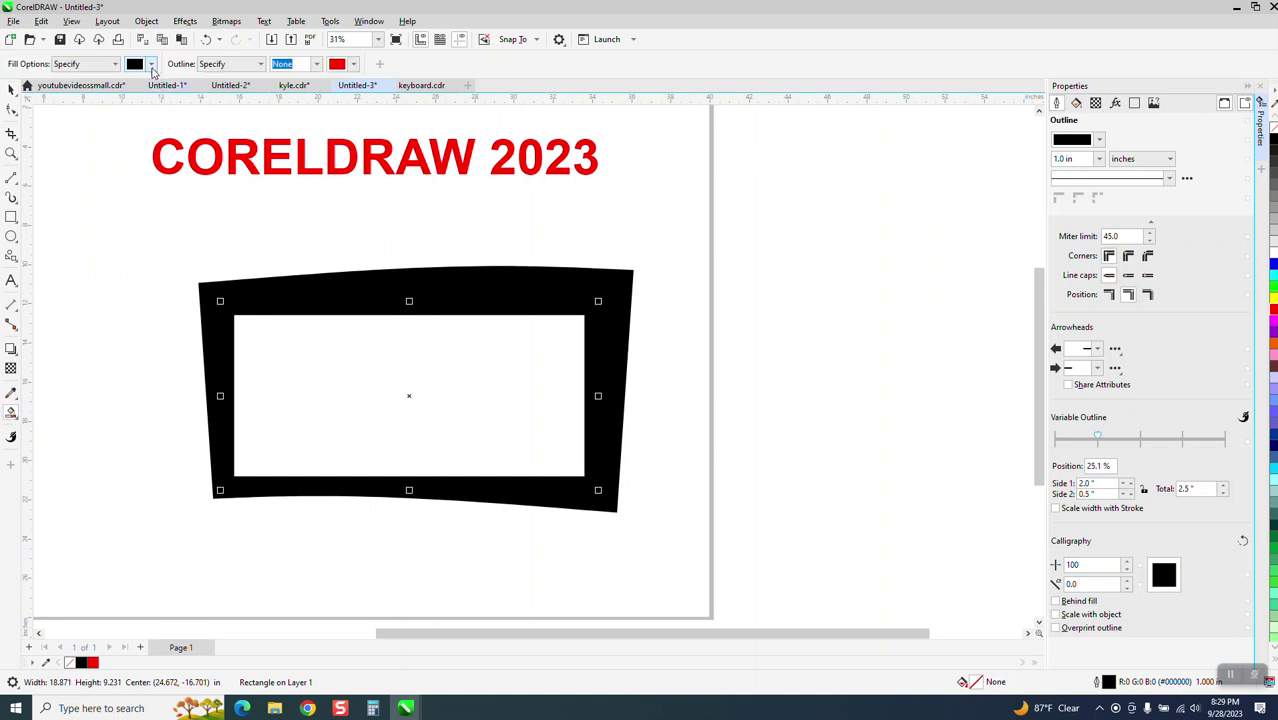
pyautogui.click(151, 64)
pyautogui.click(255, 149)
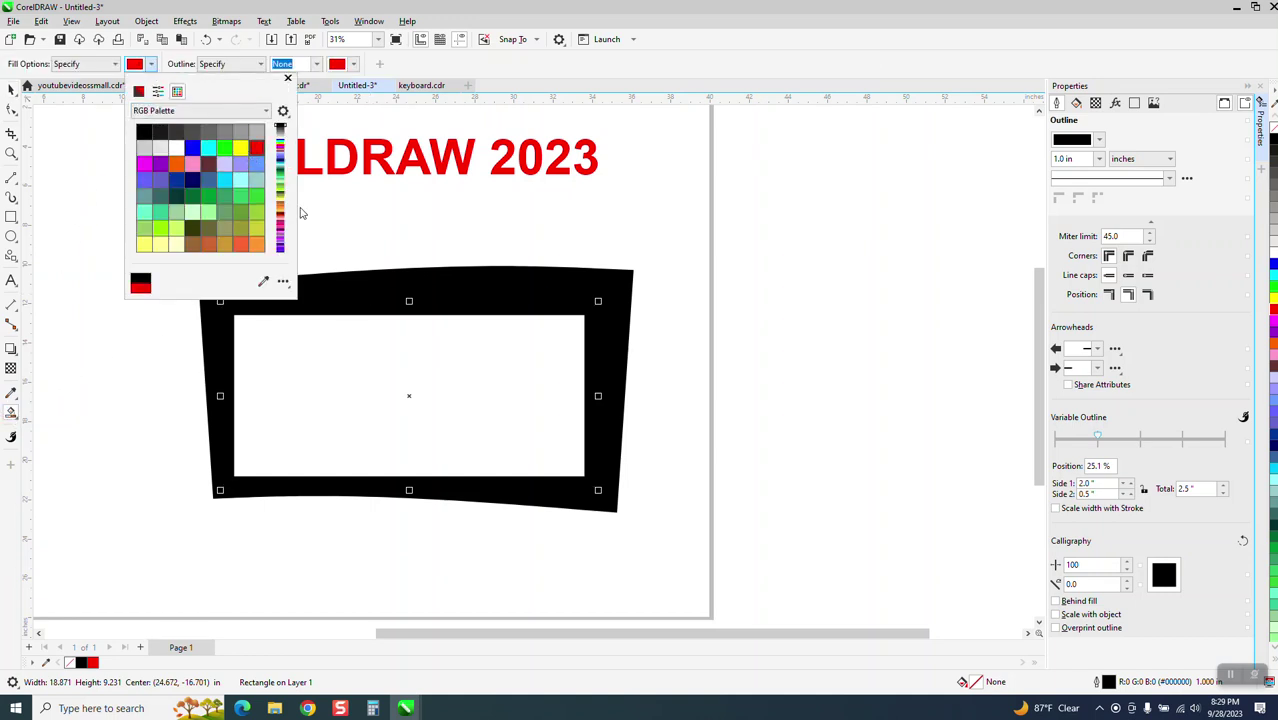
pyautogui.click(376, 380)
pyautogui.click(376, 380)
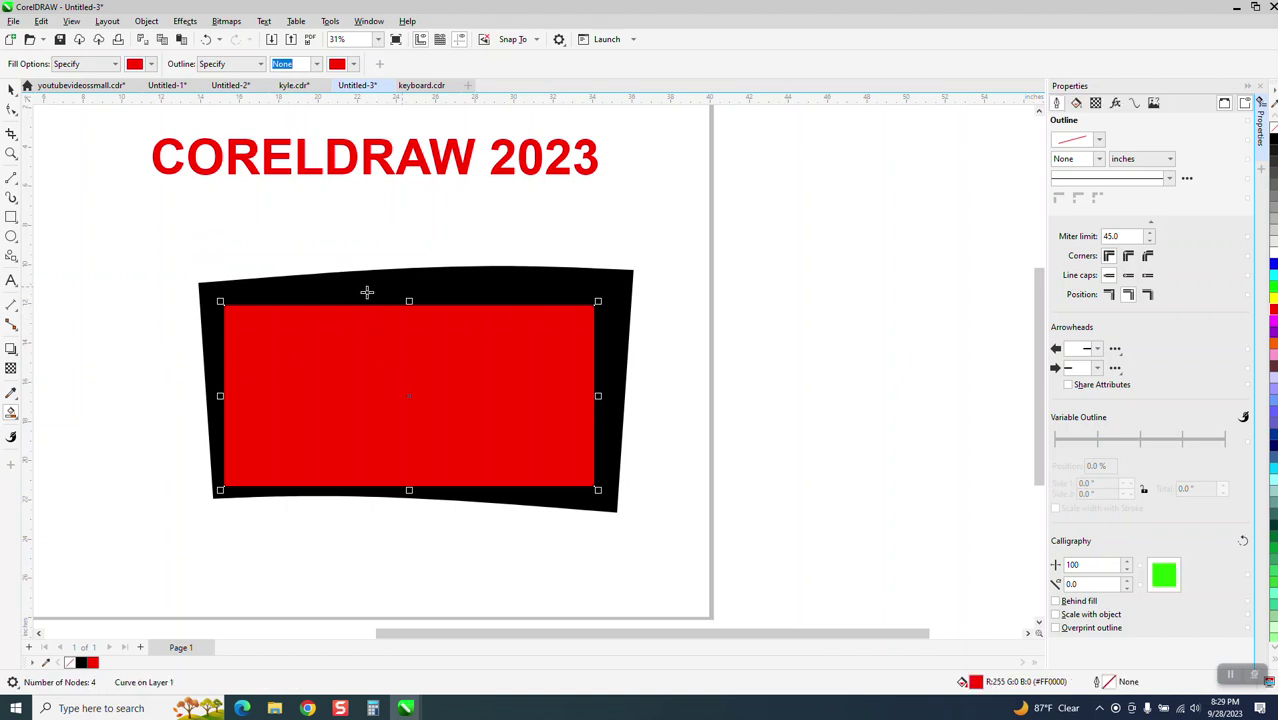
pyautogui.click(10, 88)
pyautogui.moveTo(449, 380); pyautogui.dragTo(864, 421)
# Inspect the black frame's real path in Wireframe view, and return to Enhanced view
pyautogui.click(610, 290)
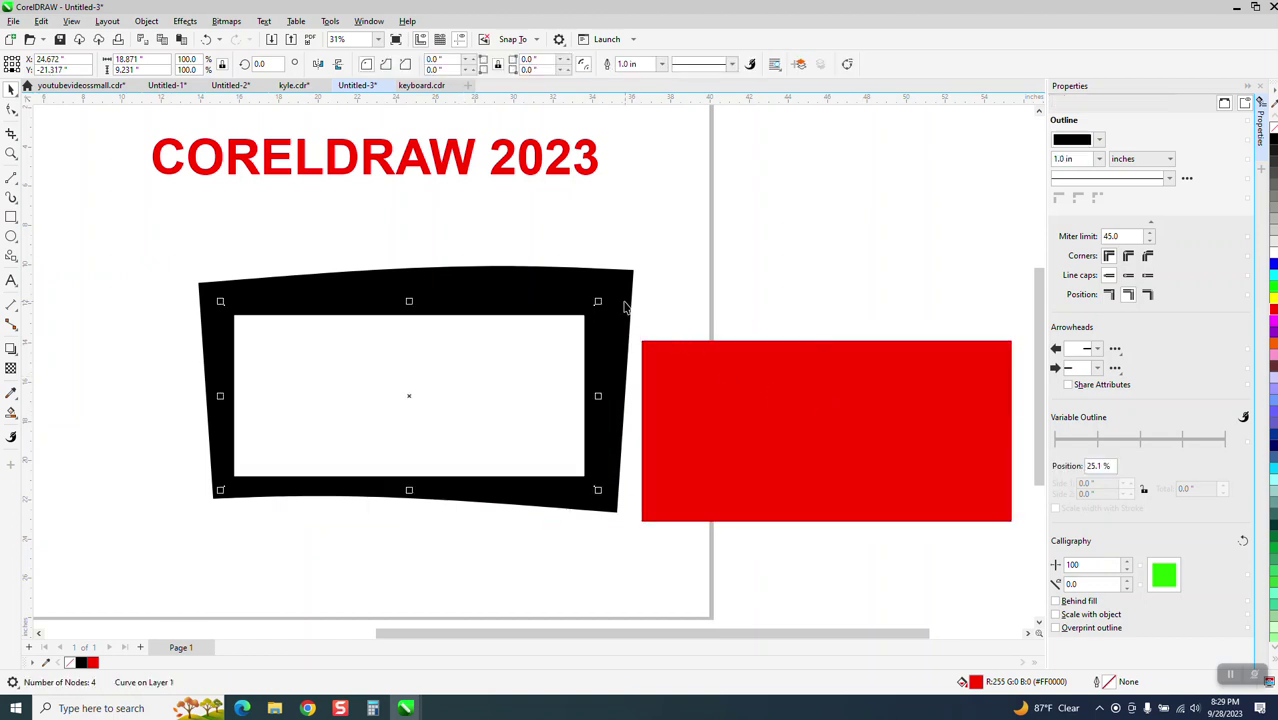
pyautogui.click(70, 21)
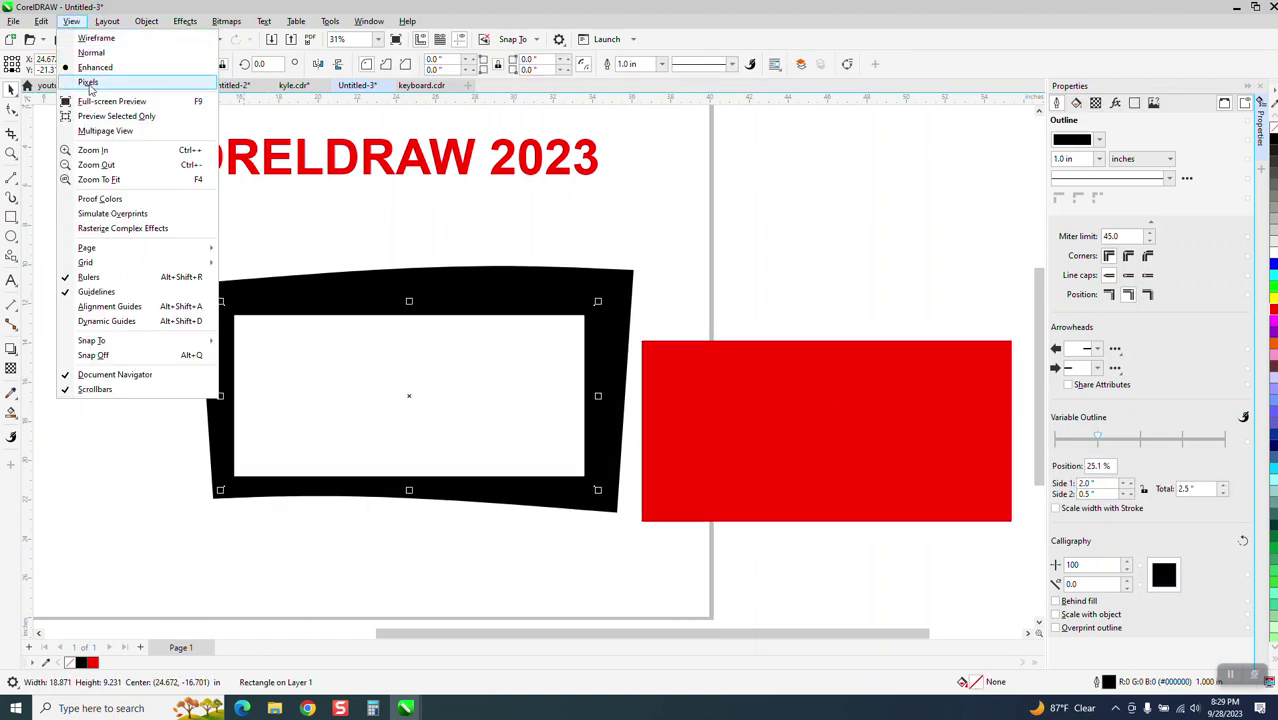
pyautogui.click(97, 40)
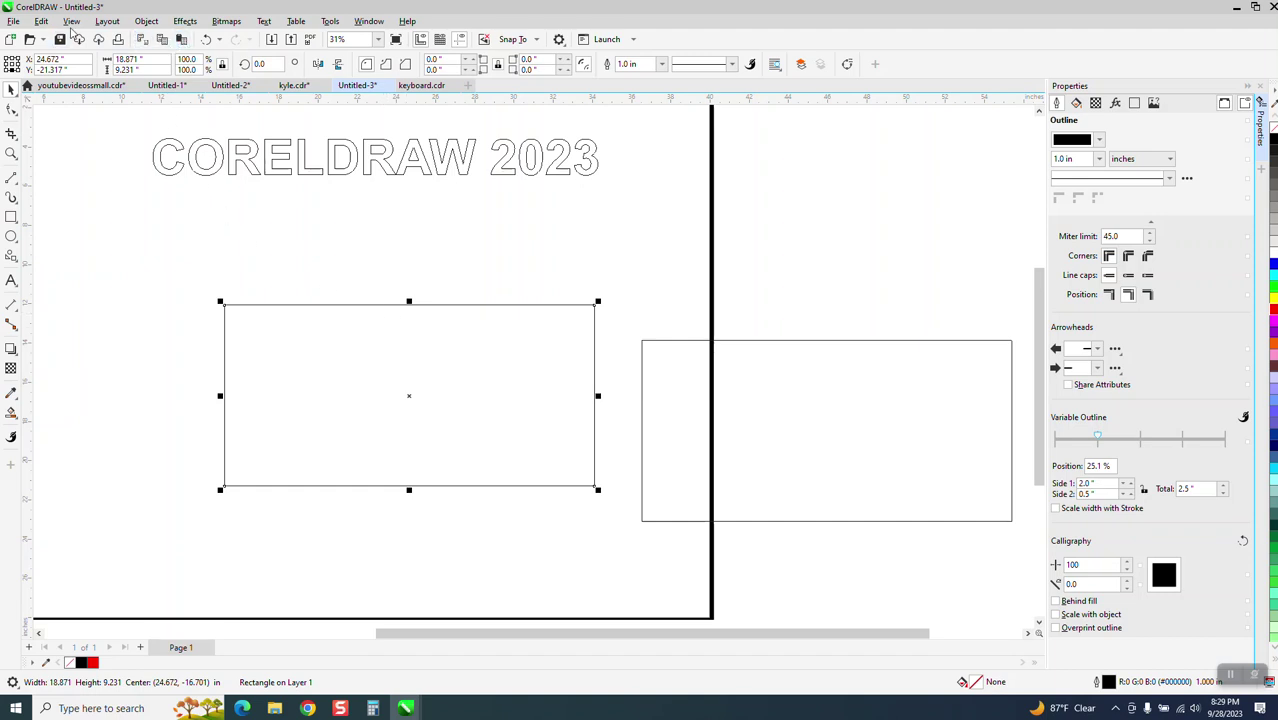
pyautogui.click(71, 21)
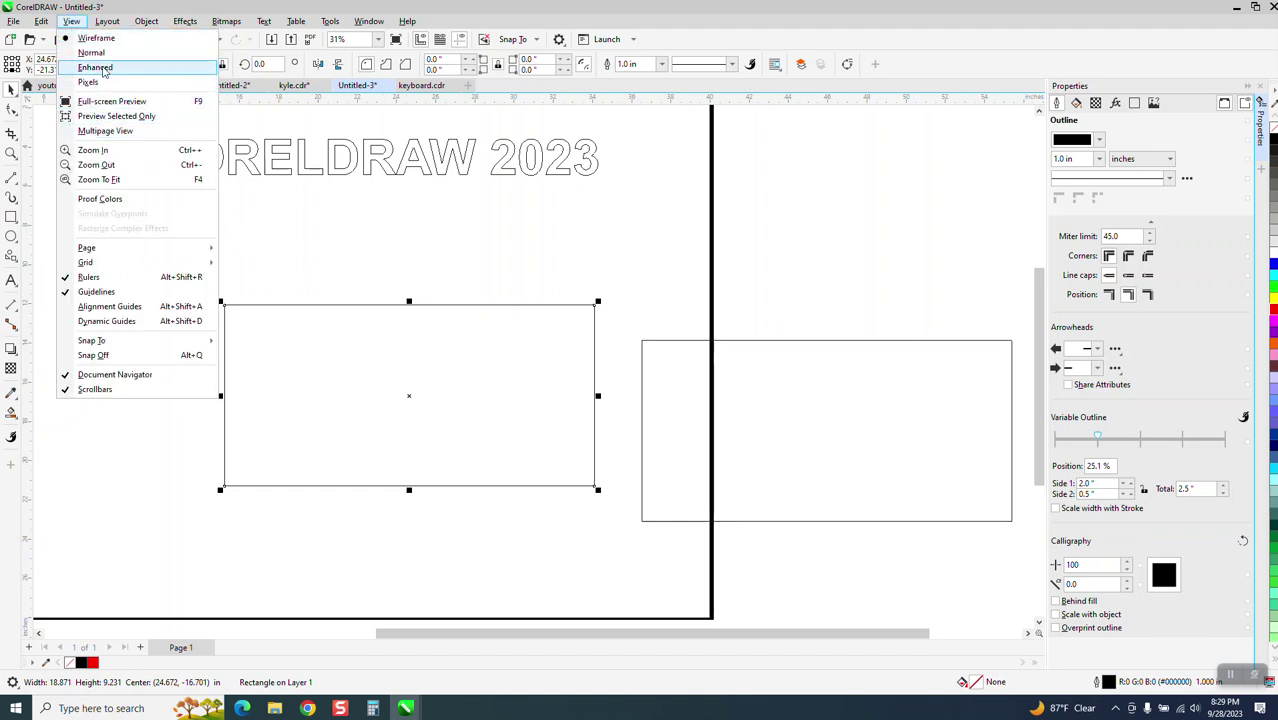
pyautogui.click(96, 67)
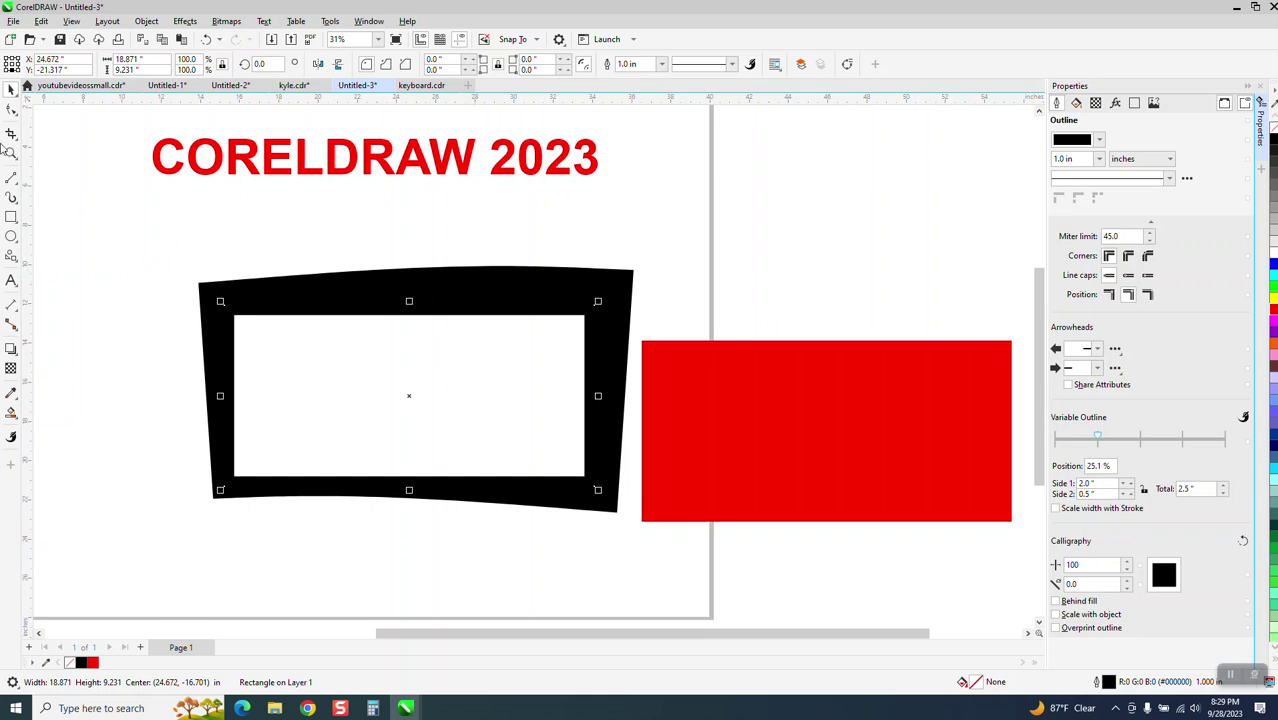
# Convert the black frame's variable outline to an object
pyautogui.click(244, 221)
pyautogui.click(468, 301)
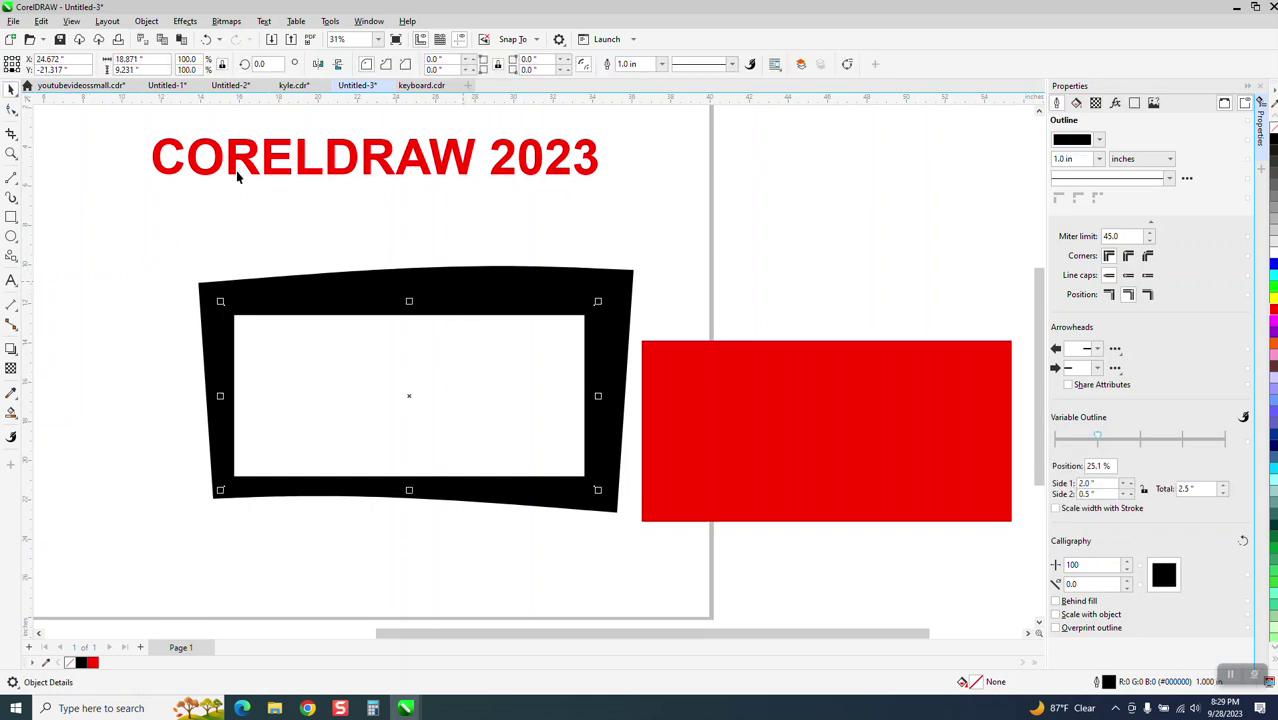
pyautogui.click(147, 22)
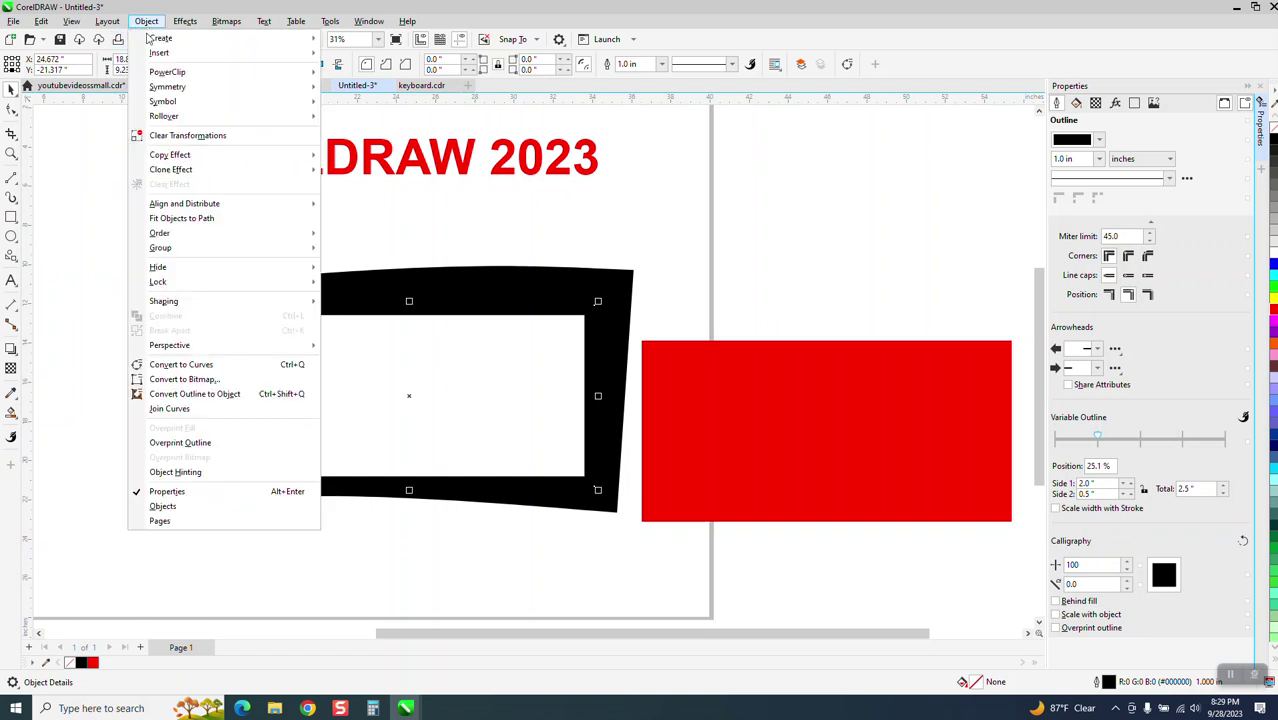
pyautogui.click(222, 395)
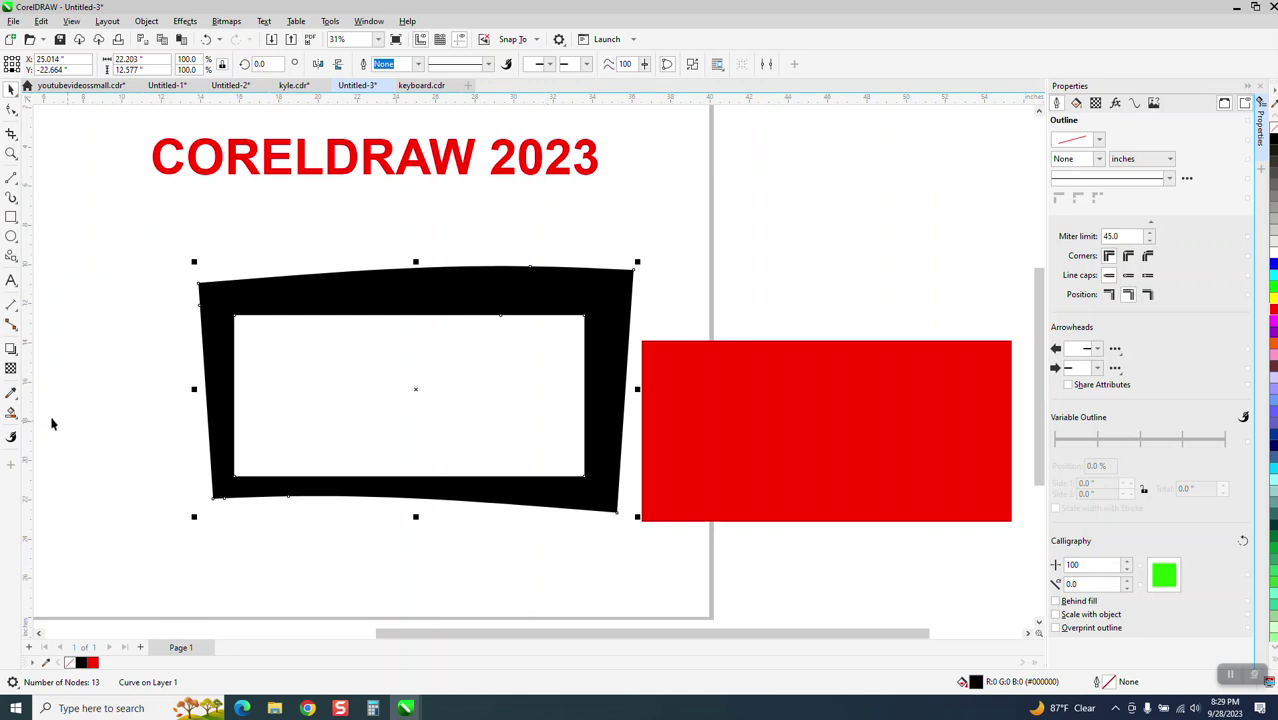
# Smart fill the interior of the converted frame with red and move that shape beyond the first red rectangle
pyautogui.click(11, 413)
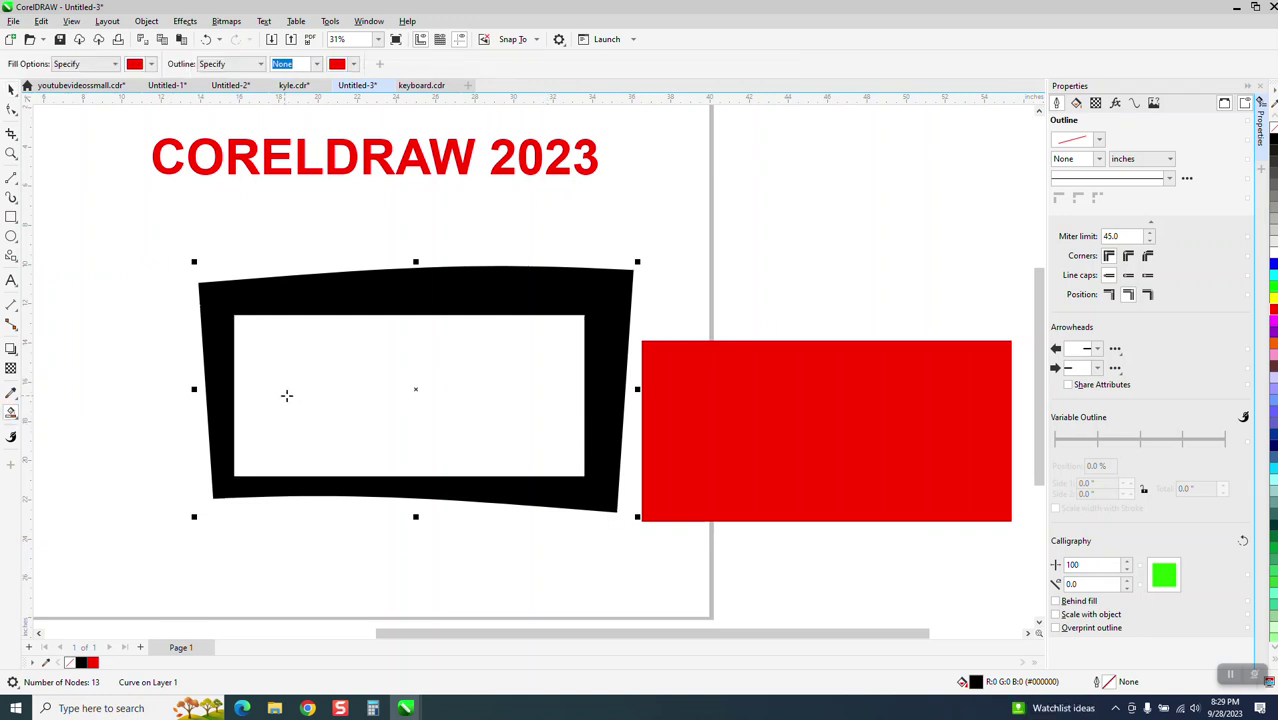
pyautogui.click(286, 394)
pyautogui.scroll(-2, 324, 415)
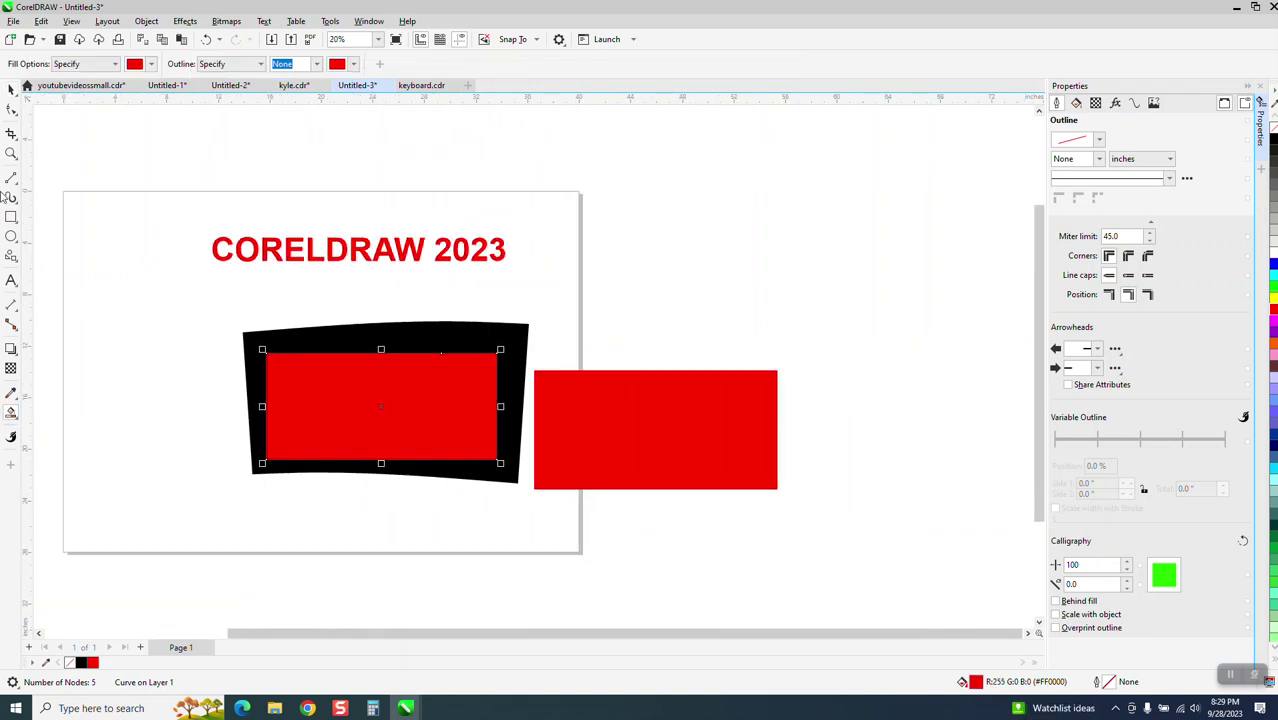
pyautogui.click(11, 88)
pyautogui.moveTo(483, 413); pyautogui.dragTo(880, 434)
# Remove the converted frame's fill, give it a black hairline outline and move it left on the page
pyautogui.click(443, 346)
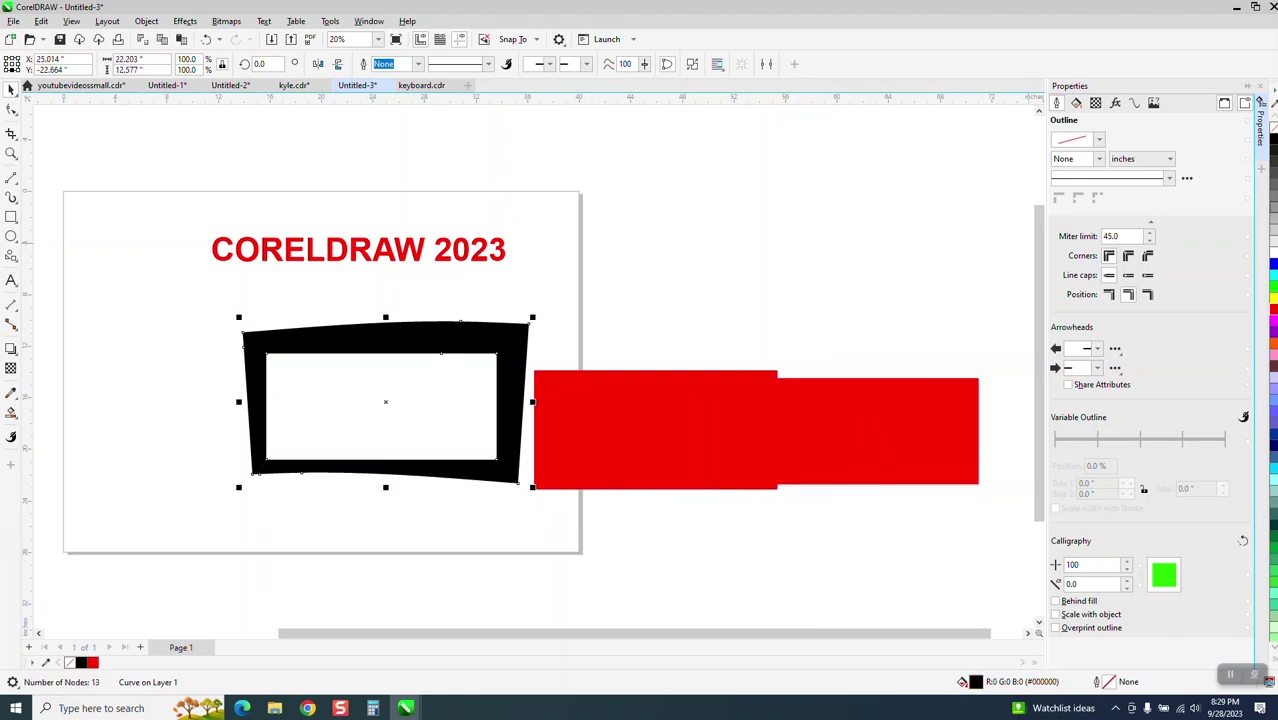
pyautogui.click(1272, 133)
pyautogui.rightClick(1273, 146)
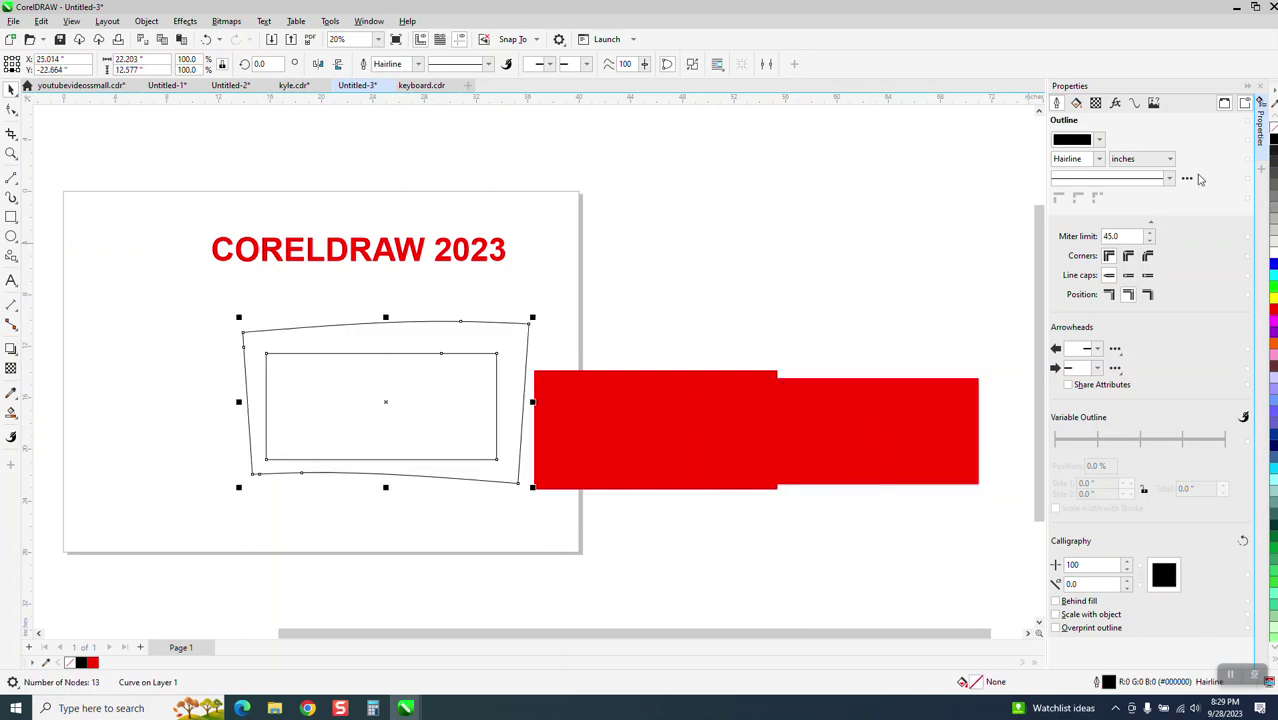
pyautogui.click(391, 385)
pyautogui.moveTo(378, 352); pyautogui.dragTo(307, 347)
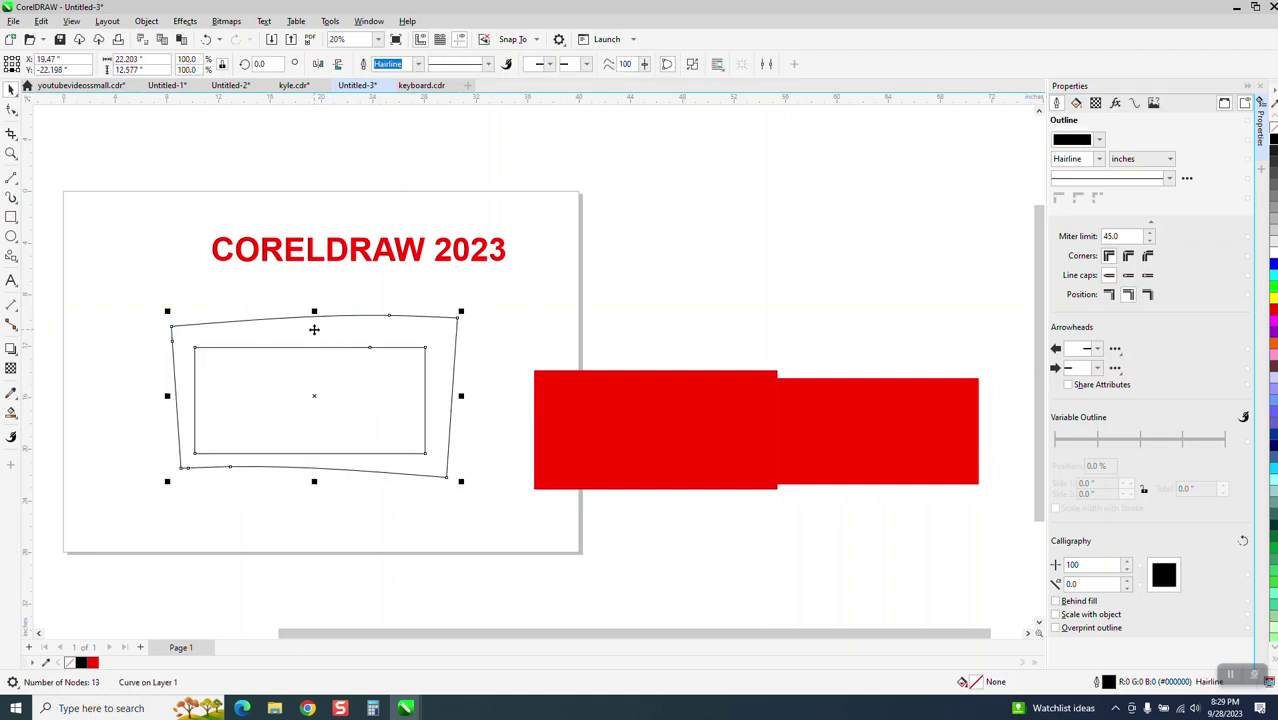
pyautogui.scroll(-1, 314, 329)
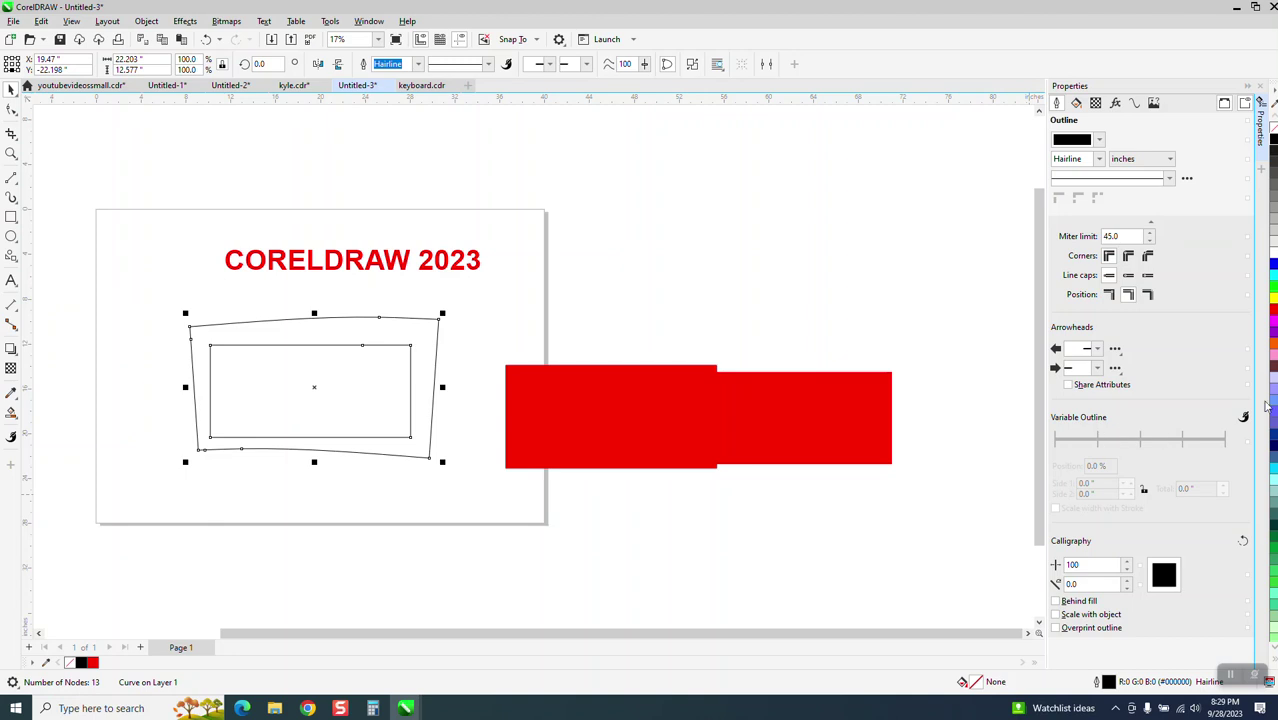
# Draw a rectangle about 14.6 by 3.3 inches above the title and give it a 0.5 in red outline
pyautogui.click(11, 153)
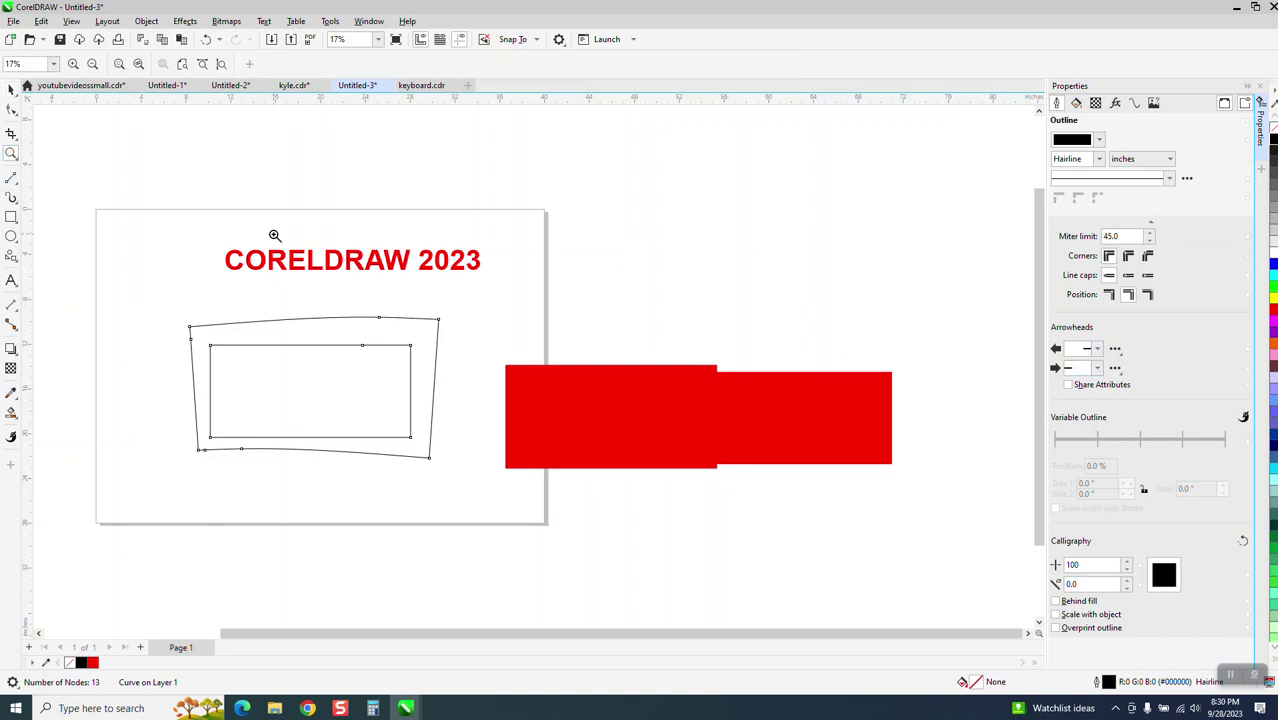
pyautogui.click(579, 343)
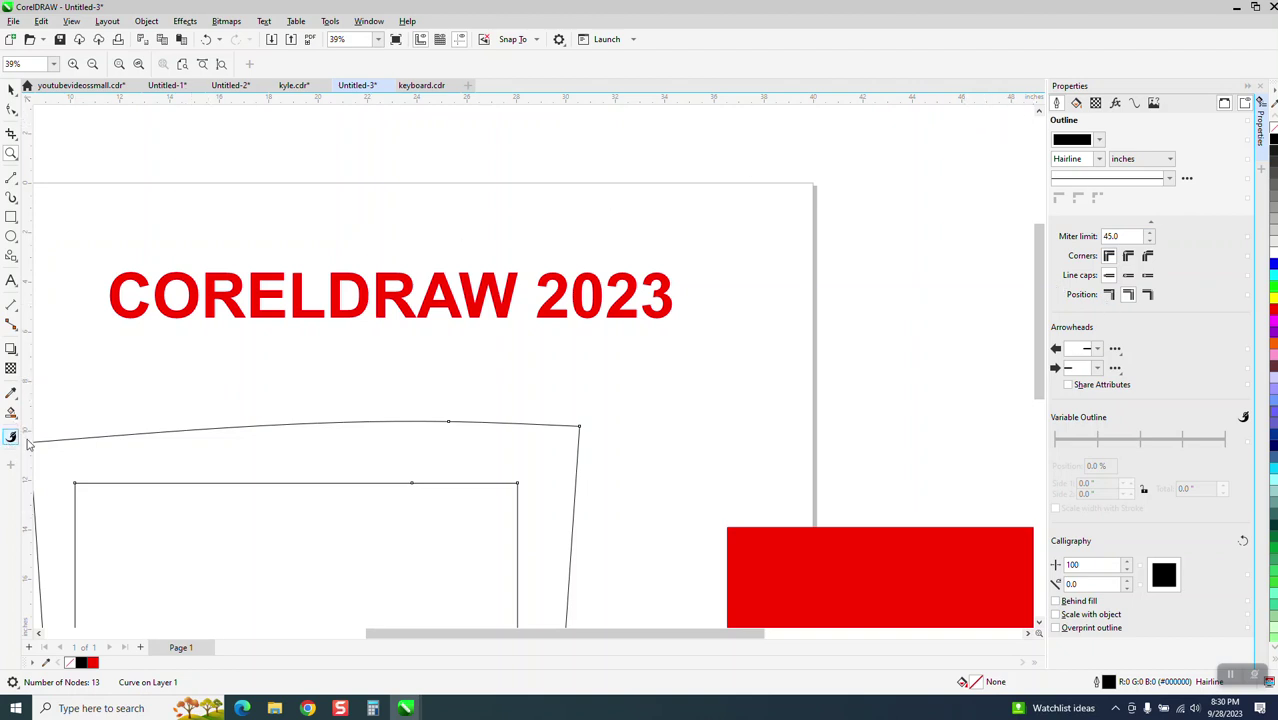
pyautogui.click(11, 217)
pyautogui.moveTo(201, 147); pyautogui.dragTo(566, 230)
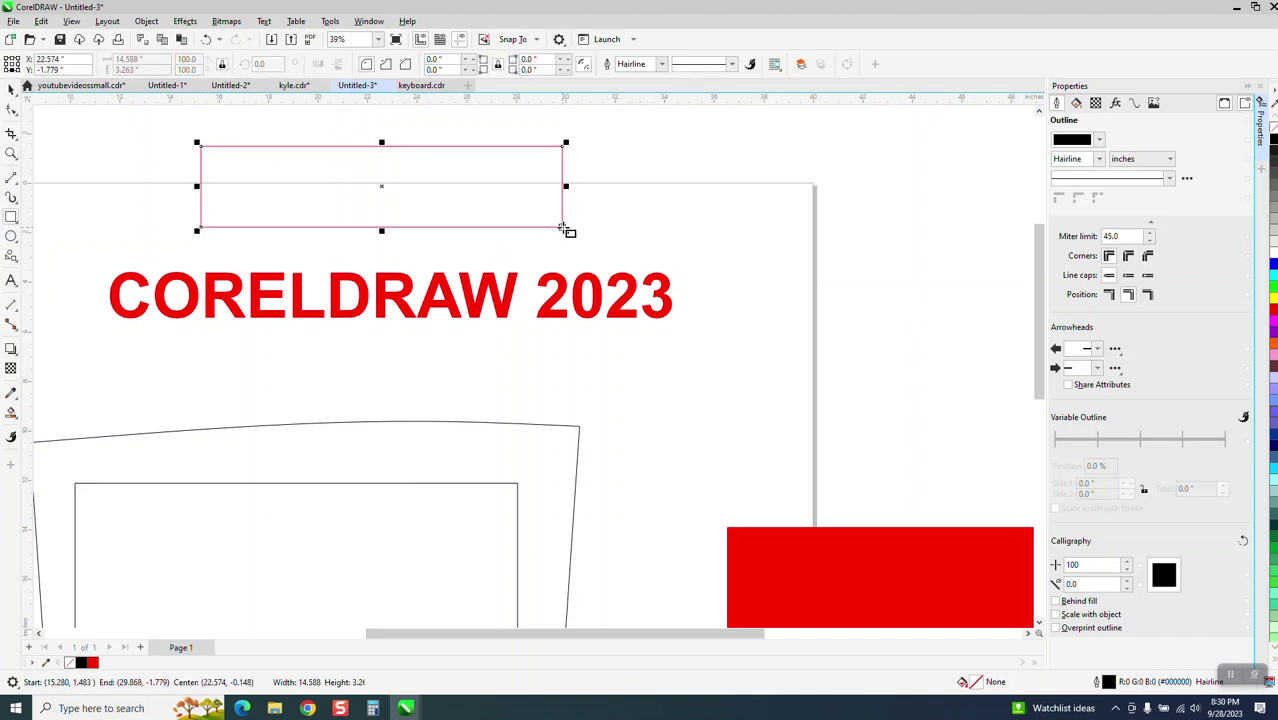
pyautogui.click(660, 64)
pyautogui.click(630, 210)
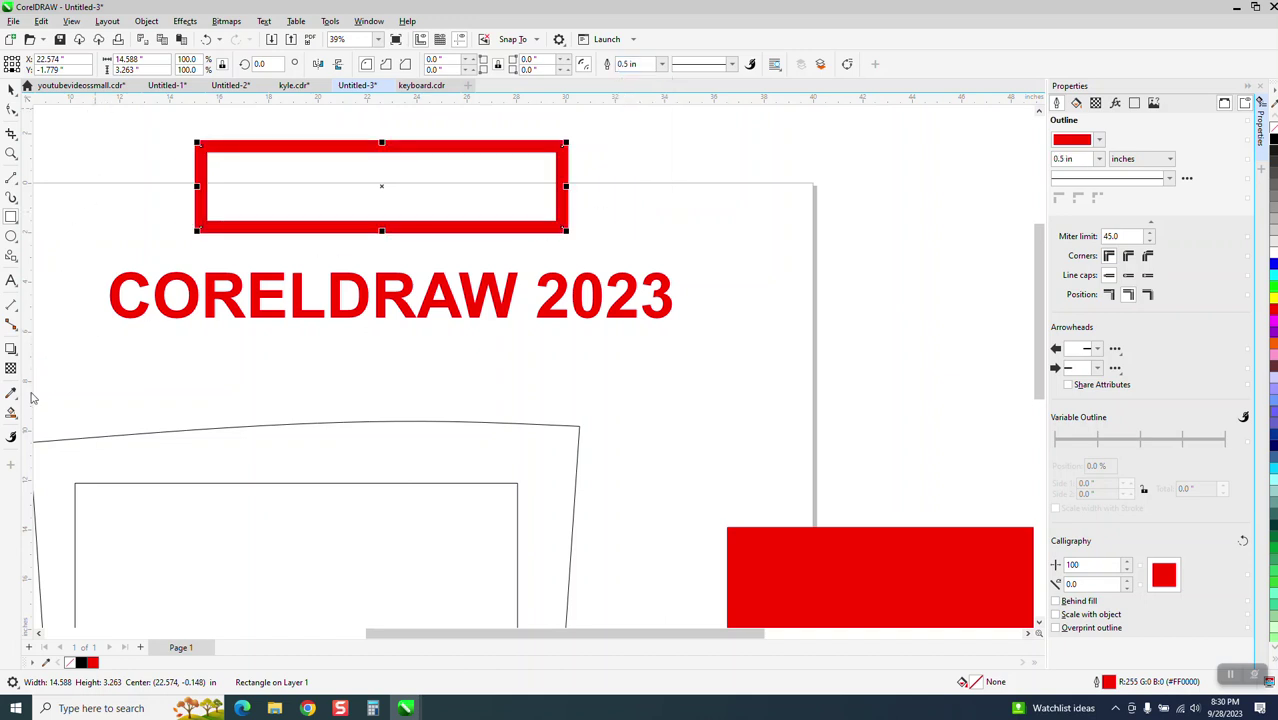
# Add a variable outline node at the upper-left corner of the red-outlined rectangle above the title
pyautogui.click(12, 439)
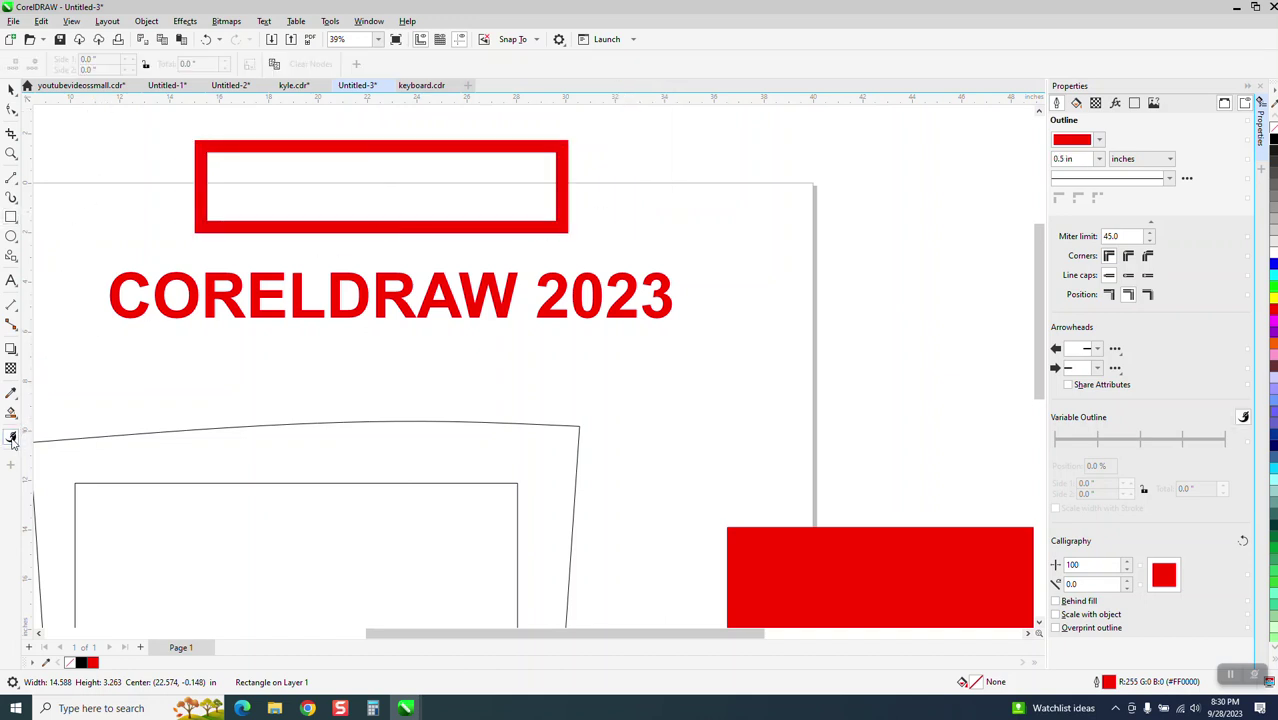
pyautogui.click(210, 147)
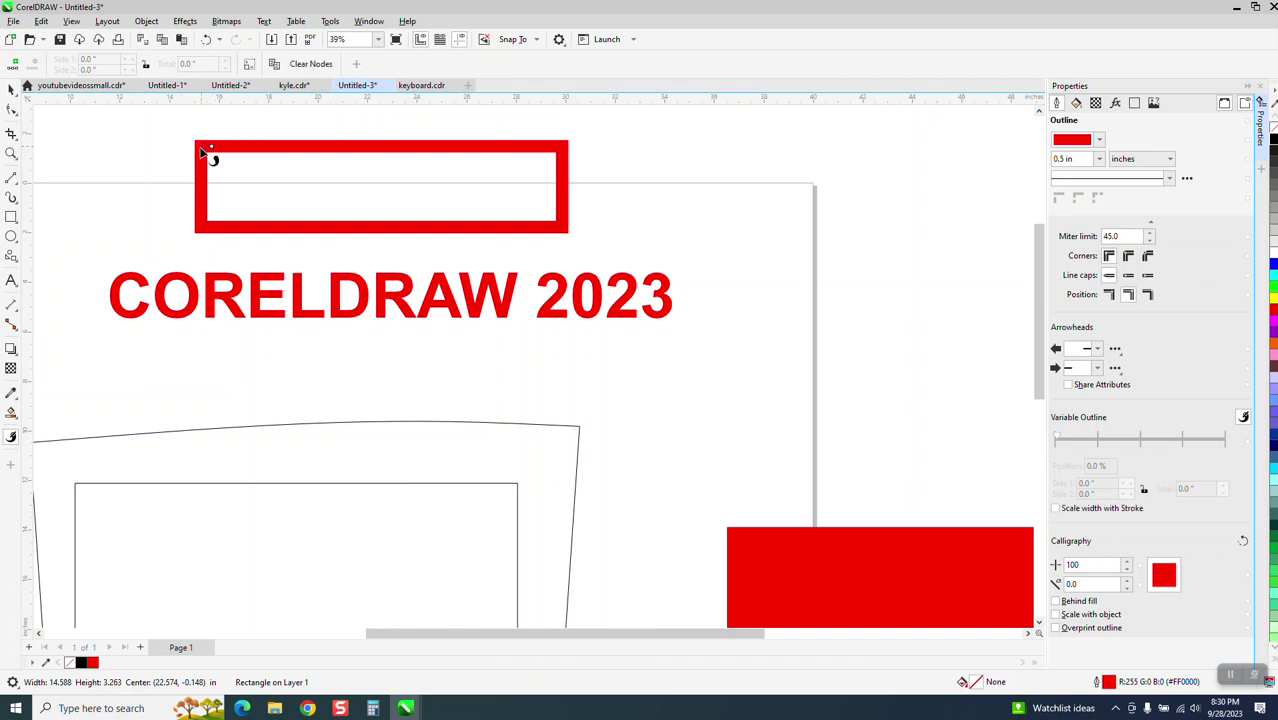
pyautogui.click(208, 152)
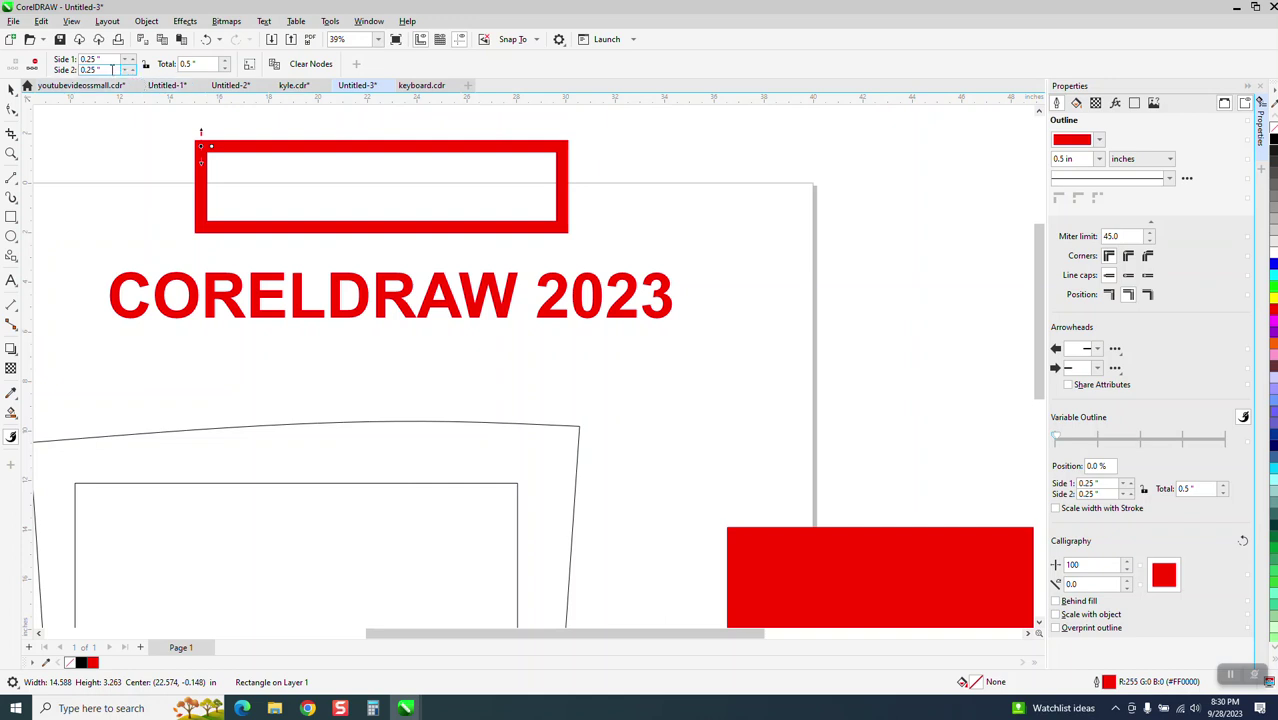
# Try a Side 1 outline width of 2 inches on the corner node, and undo the change
pyautogui.click(70, 64)
pyautogui.write('2')
pyautogui.press('Return')
pyautogui.scroll(-2, 295, 530)
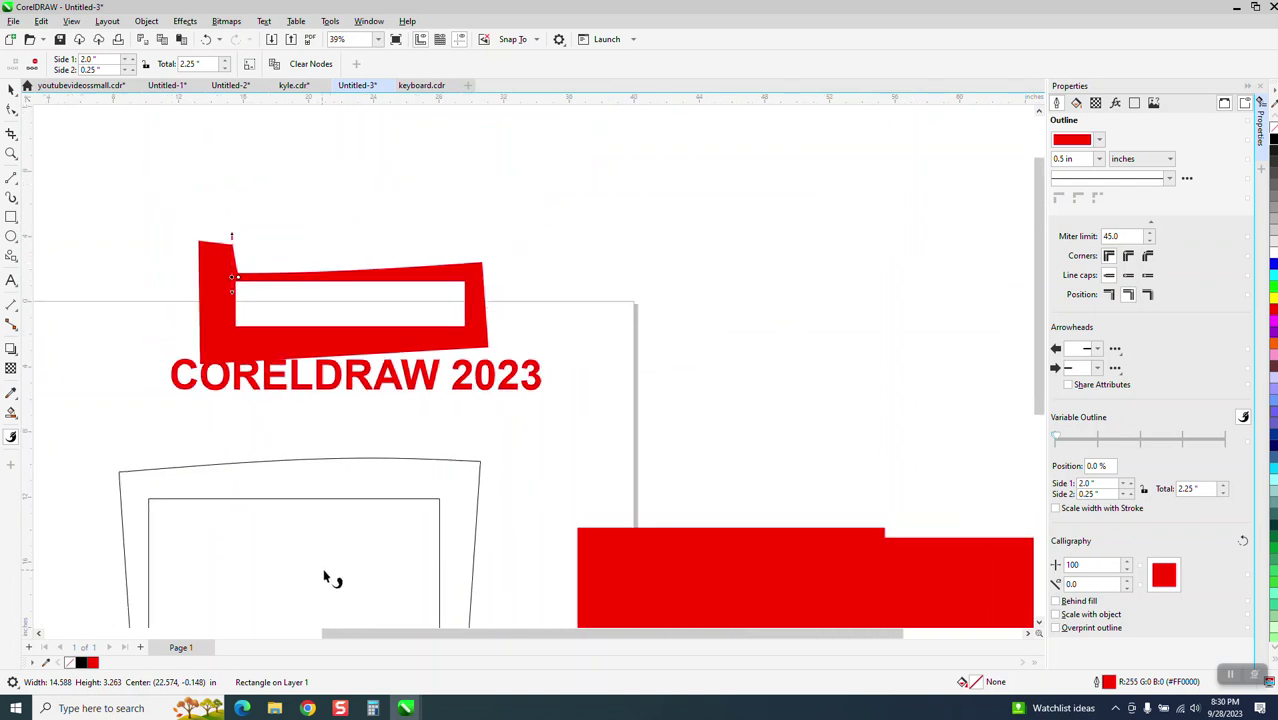
pyautogui.click(207, 40)
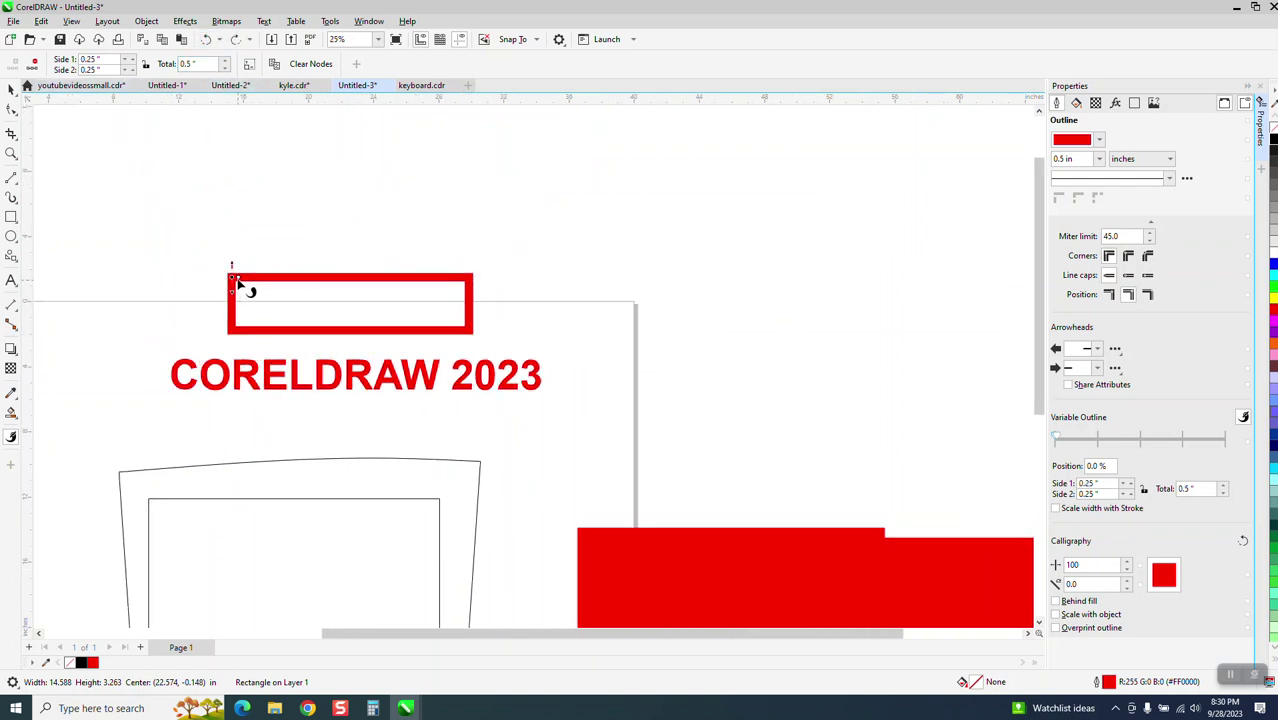
# Move the outline node to the middle of the rectangle's top edge and set its Side 1 width to 2 inches
pyautogui.moveTo(285, 283); pyautogui.dragTo(354, 278)
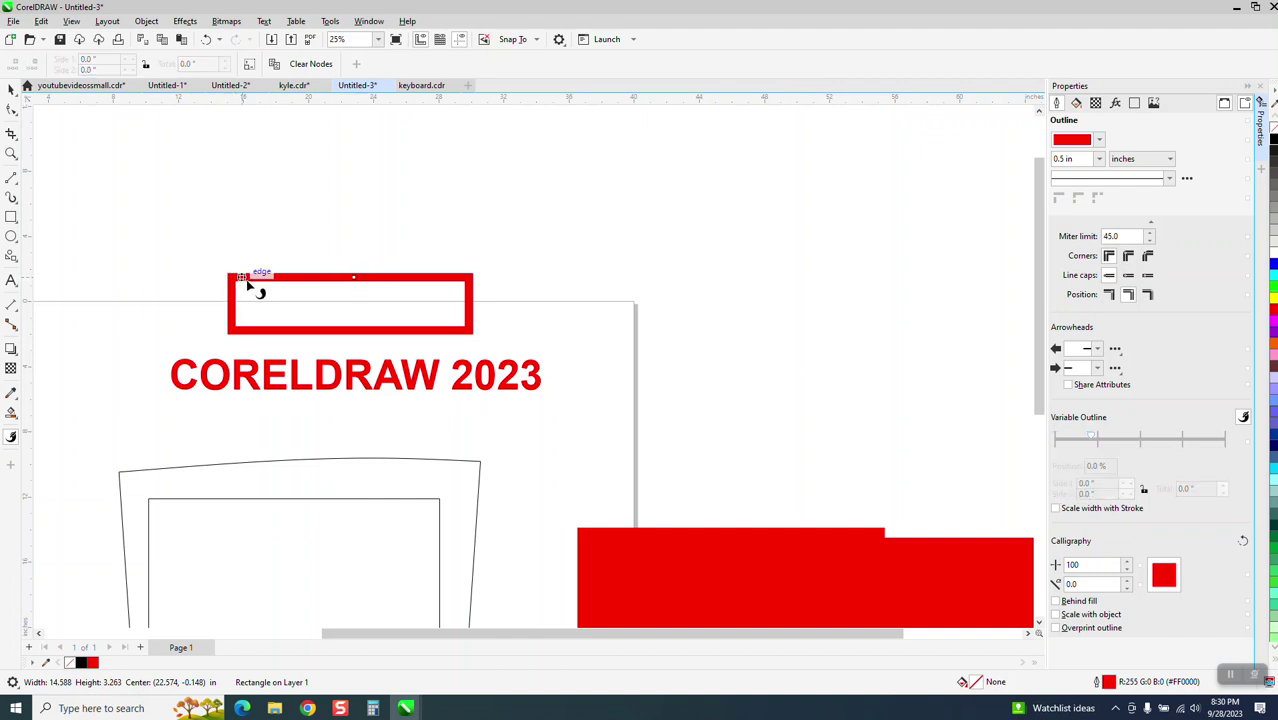
pyautogui.click(355, 278)
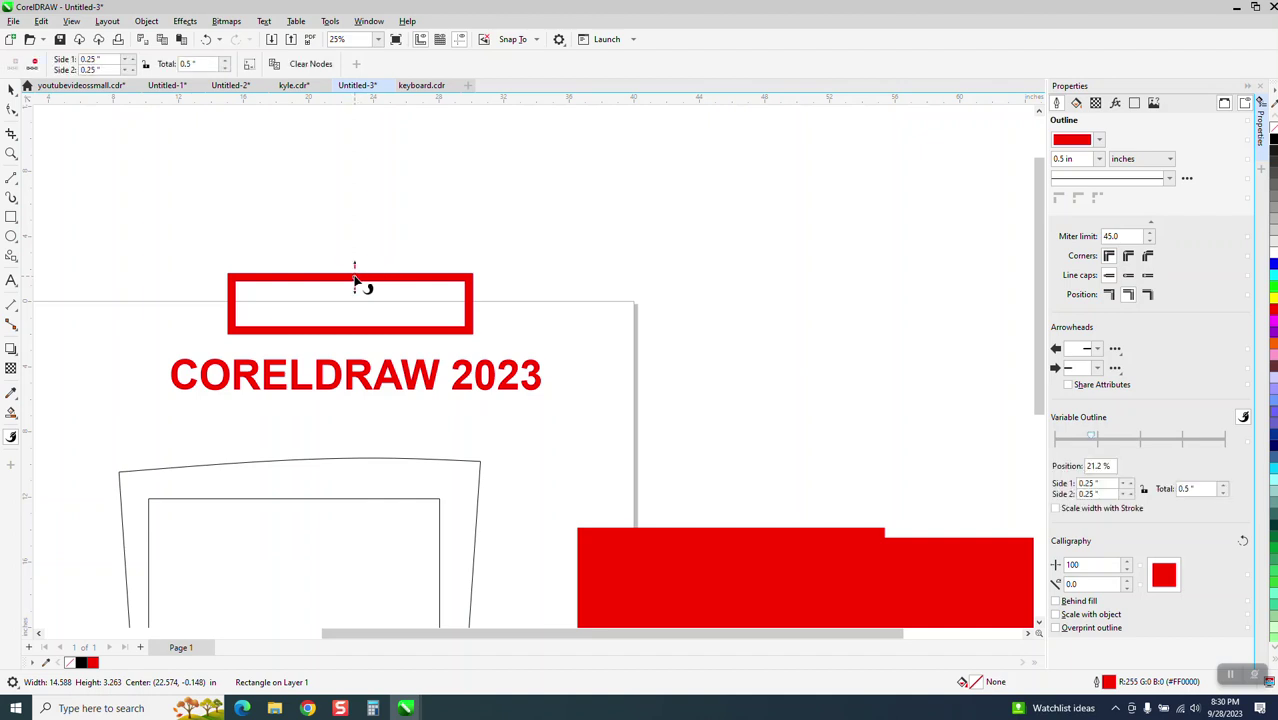
pyautogui.doubleClick(110, 60)
pyautogui.write('2')
pyautogui.press('Return')
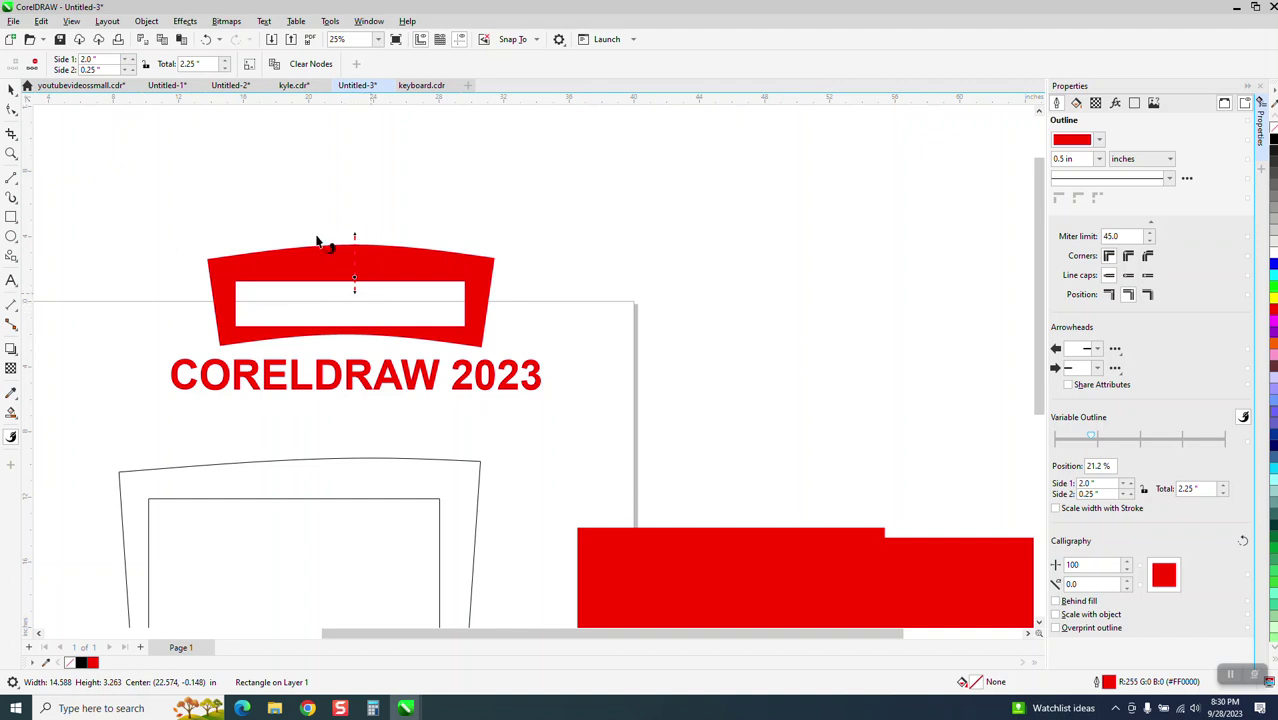
# Set the total outline width at the top-edge node to 1.5 inches
pyautogui.doubleClick(200, 64)
pyautogui.write('1.5')
pyautogui.press('Return')
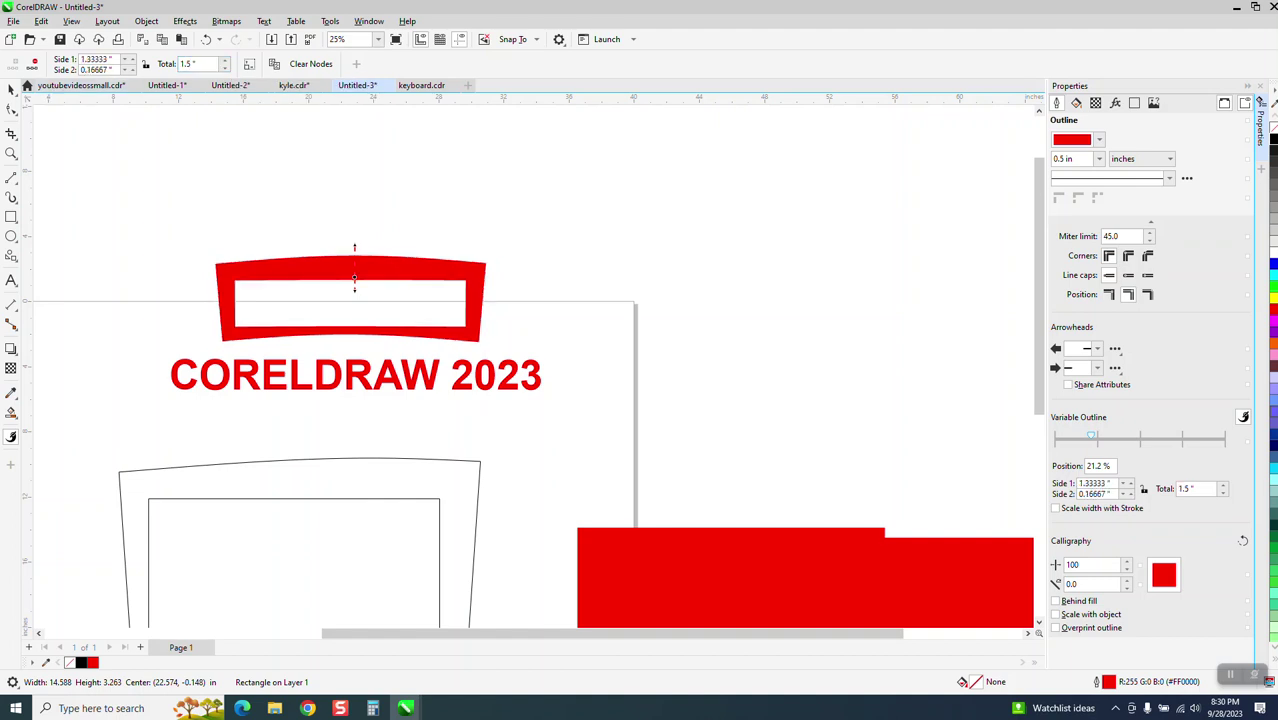